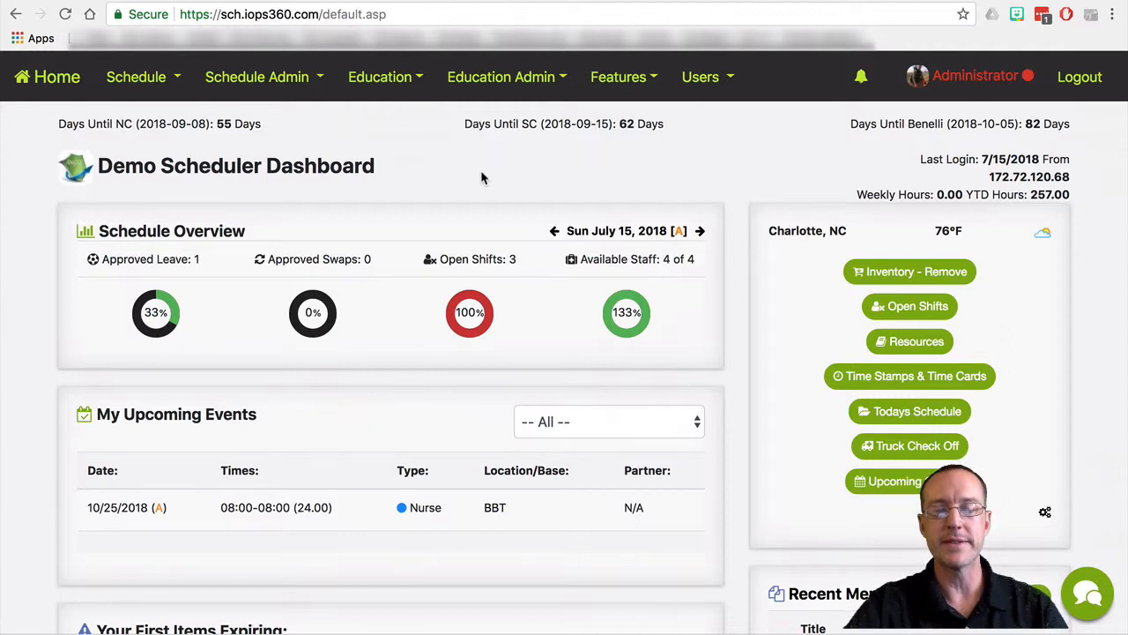
# - Open today's schedule for editing, and collapse and re-expand the Station 1 group
pyautogui.click(266, 80)
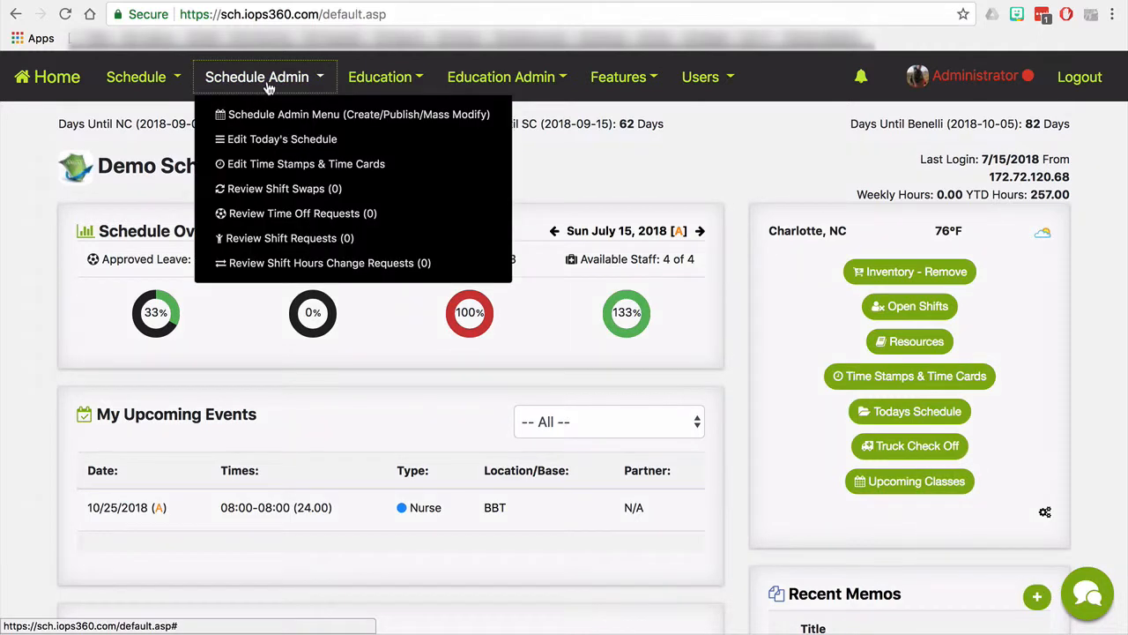
pyautogui.click(289, 138)
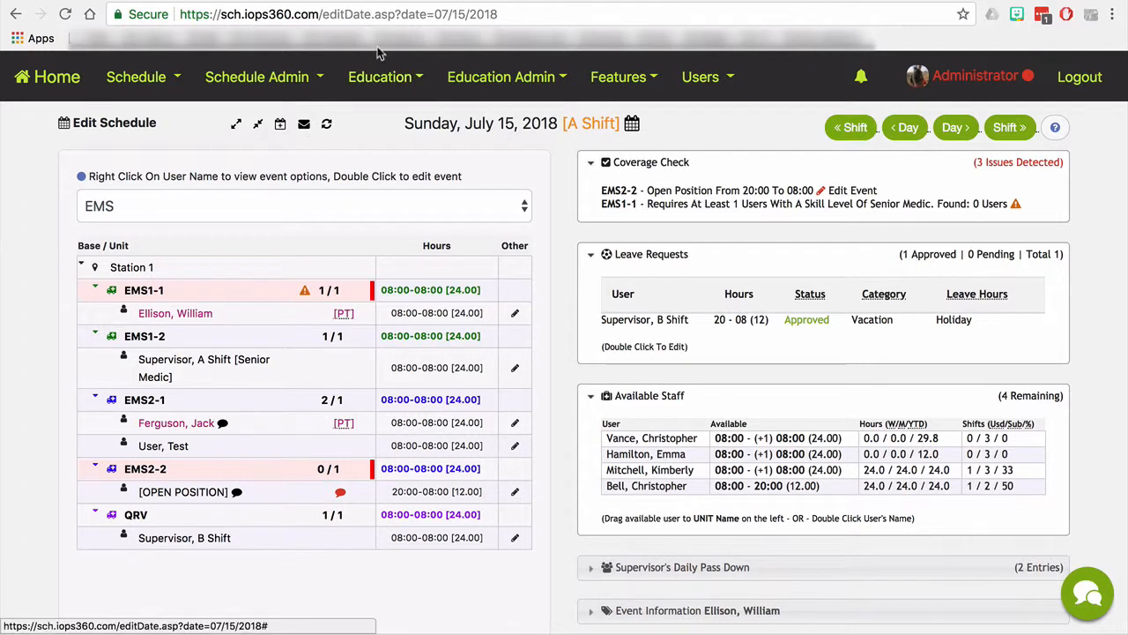
pyautogui.doubleClick(440, 14)
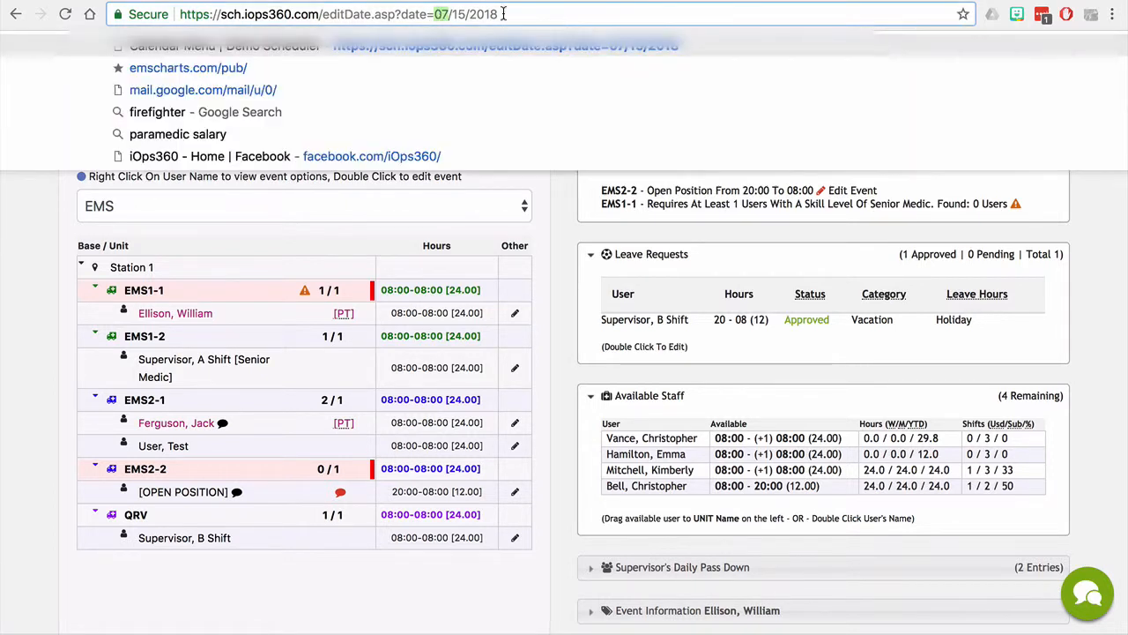
pyautogui.click(554, 254)
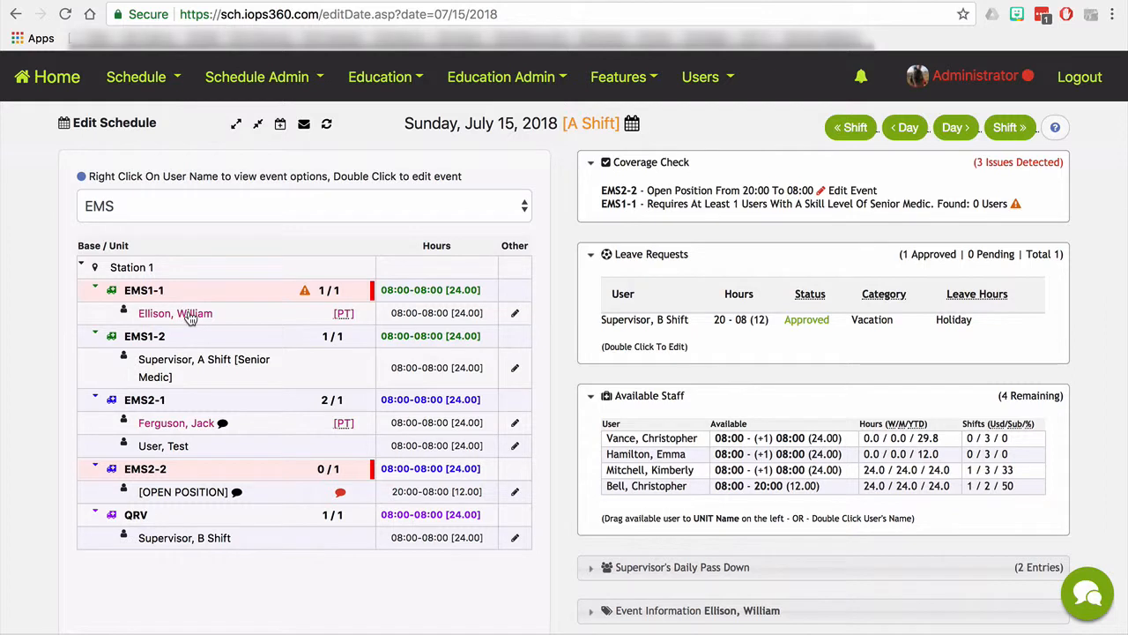
pyautogui.click(86, 268)
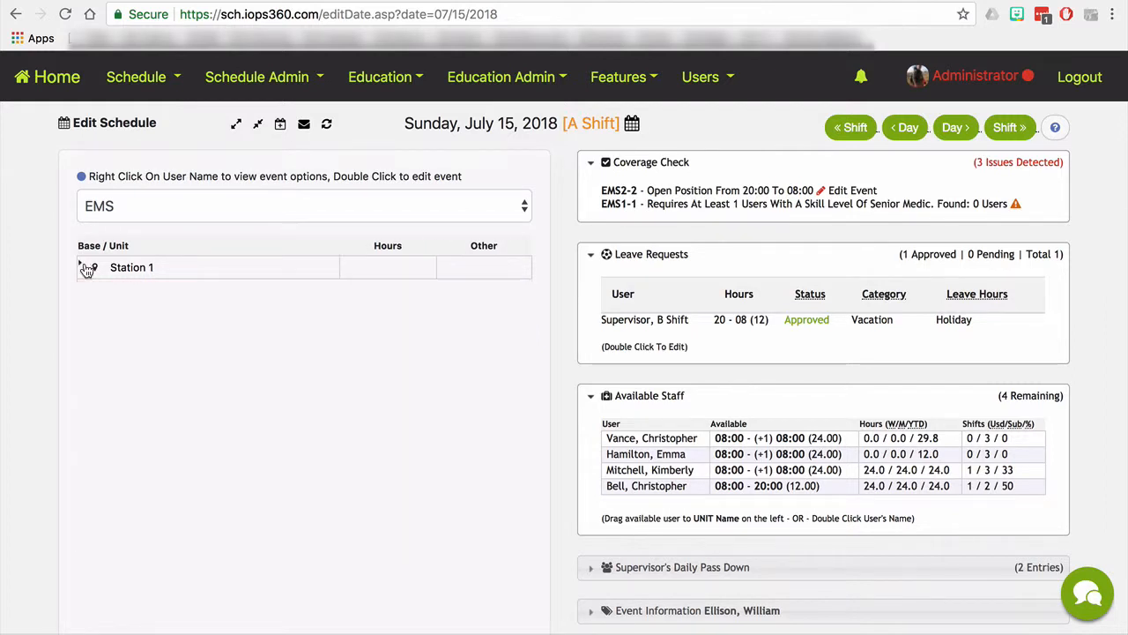
pyautogui.click(85, 268)
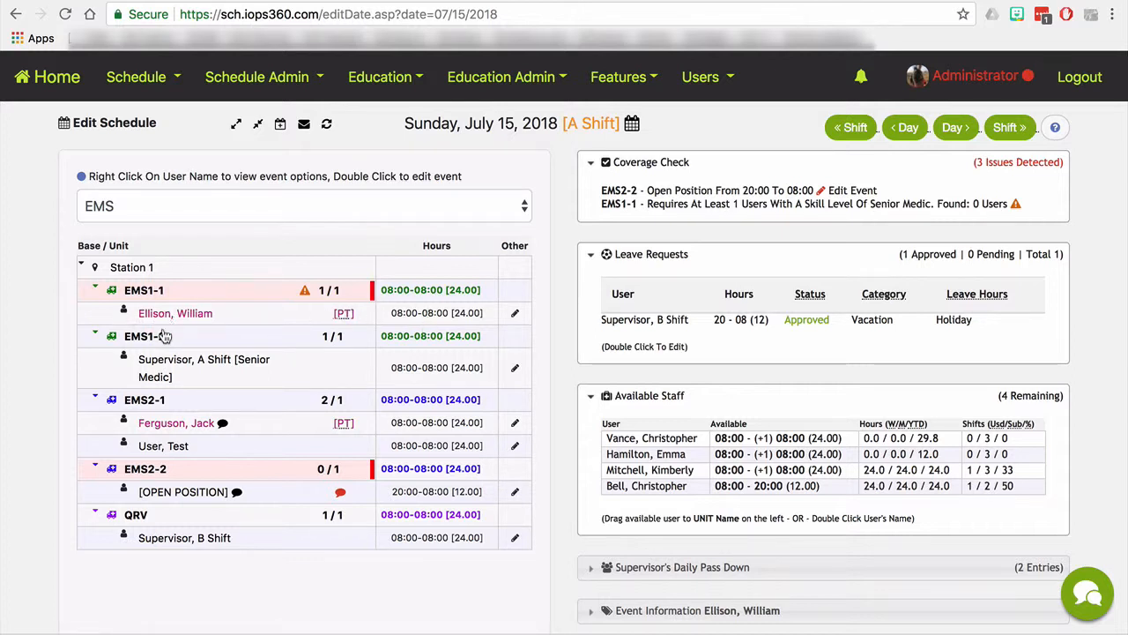
# - Show the Fire Department division's schedule, and switch back to the EMS division
pyautogui.click(205, 221)
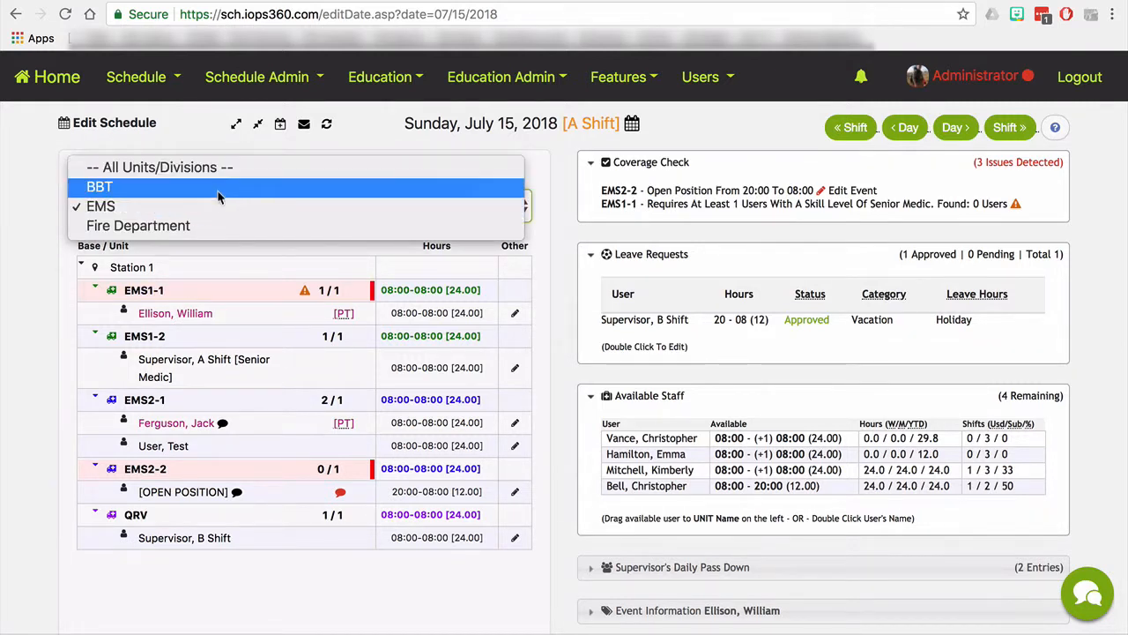
pyautogui.click(186, 226)
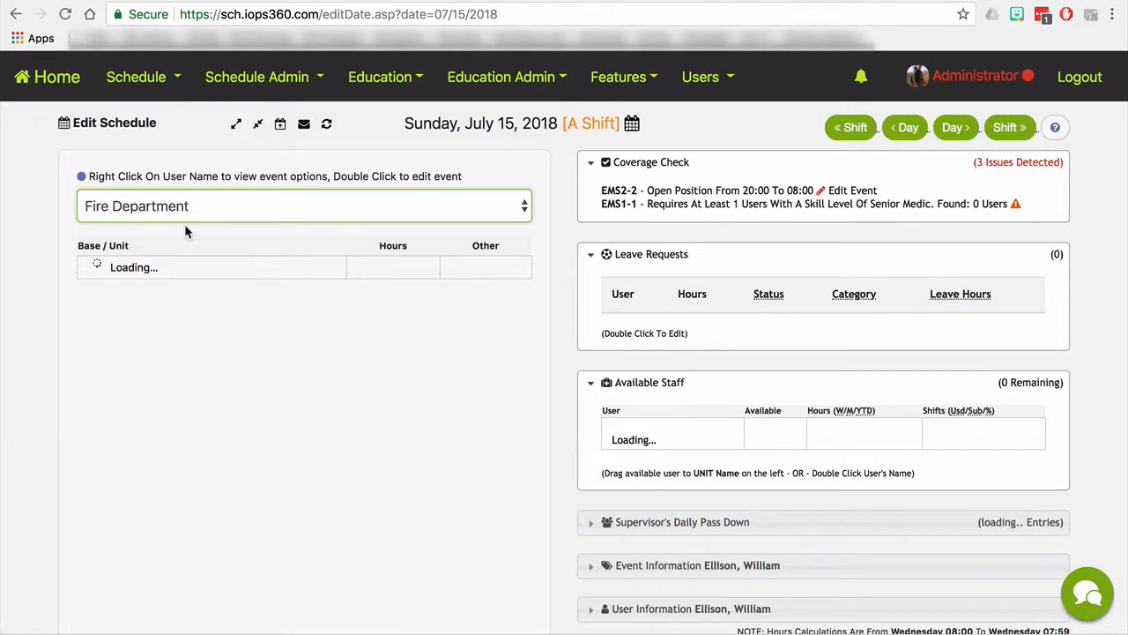
pyautogui.click(230, 219)
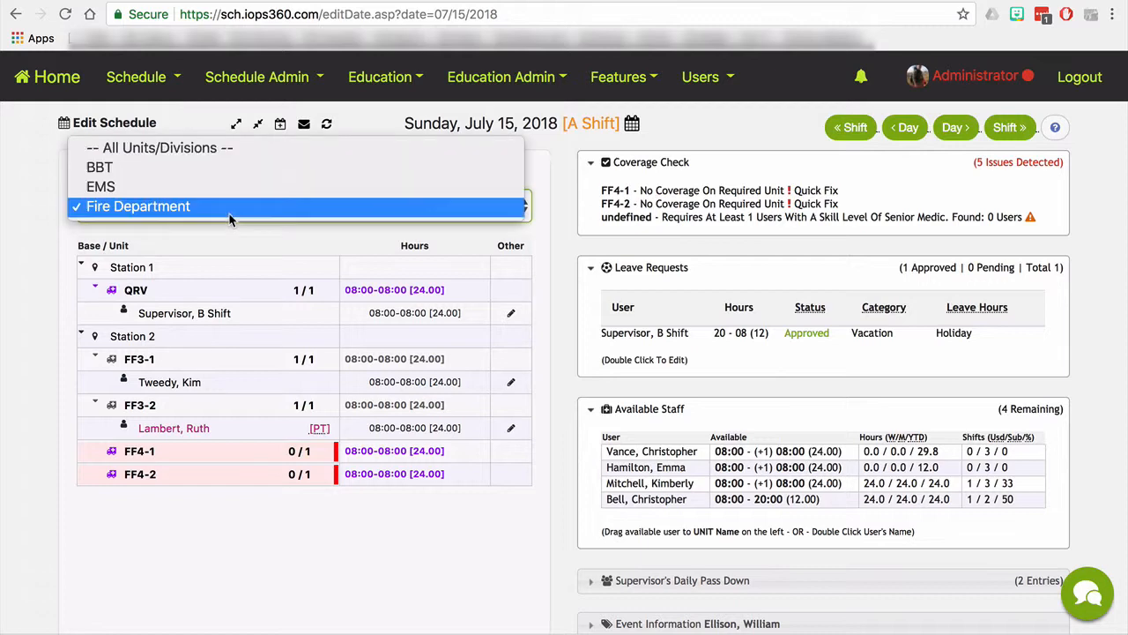
pyautogui.click(253, 186)
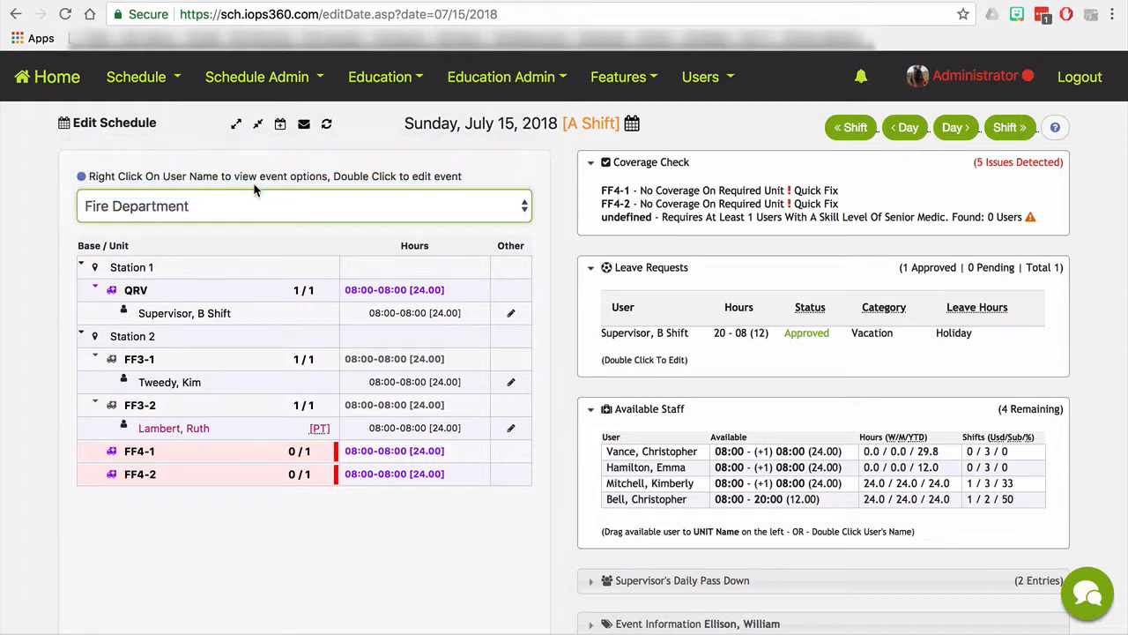
pyautogui.click(244, 198)
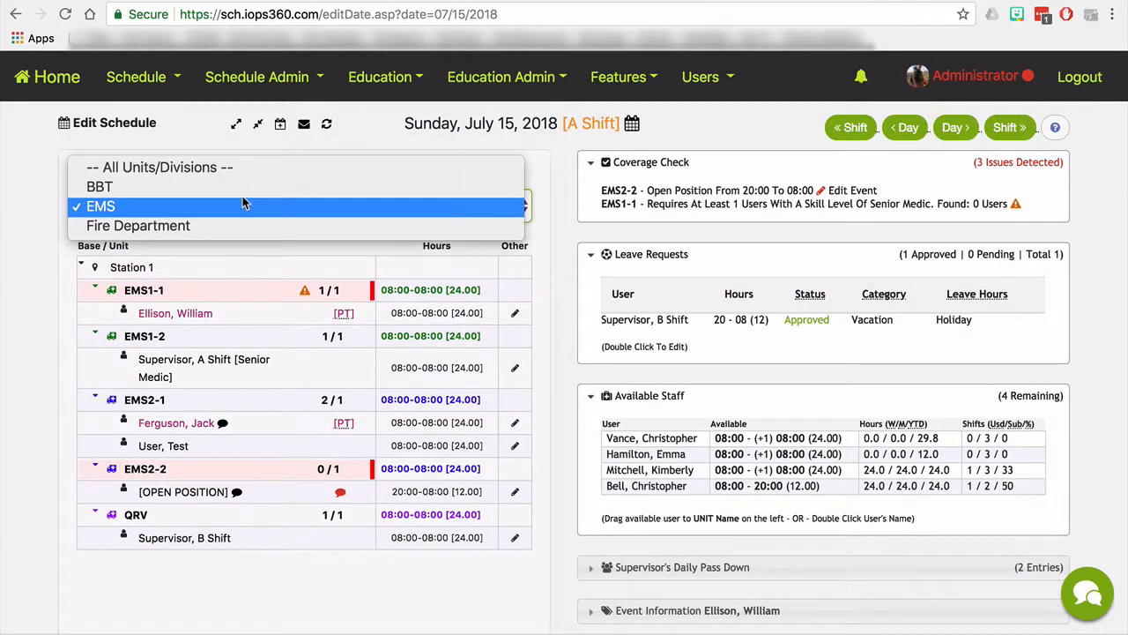
pyautogui.click(73, 315)
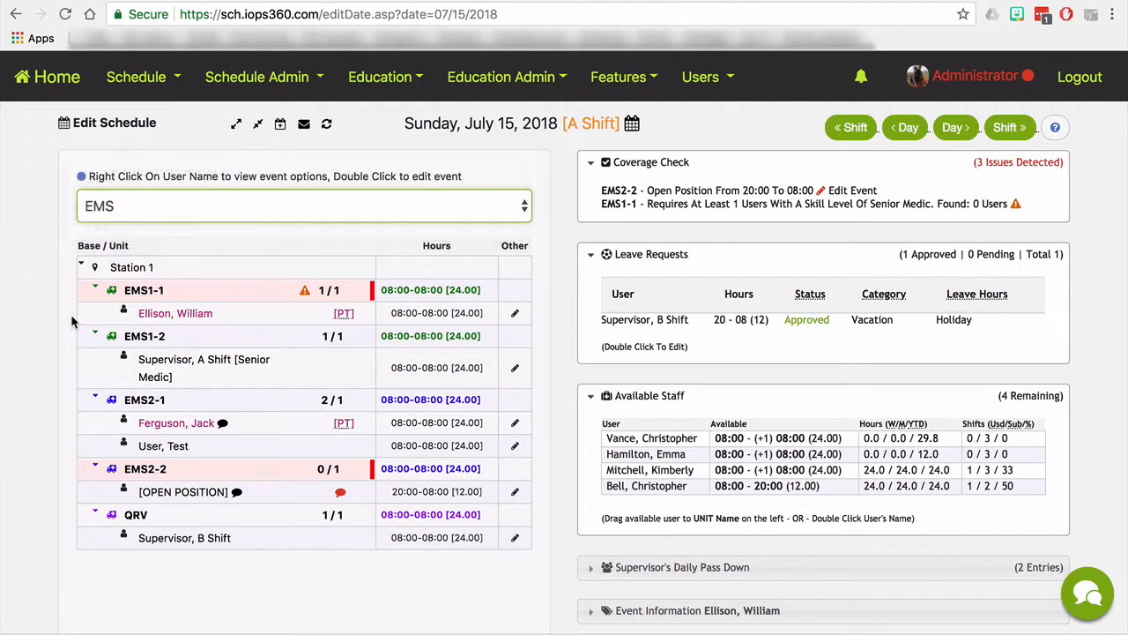
# - View the event options available for the part-time user assigned to EMS1-1
pyautogui.rightClick(179, 321)
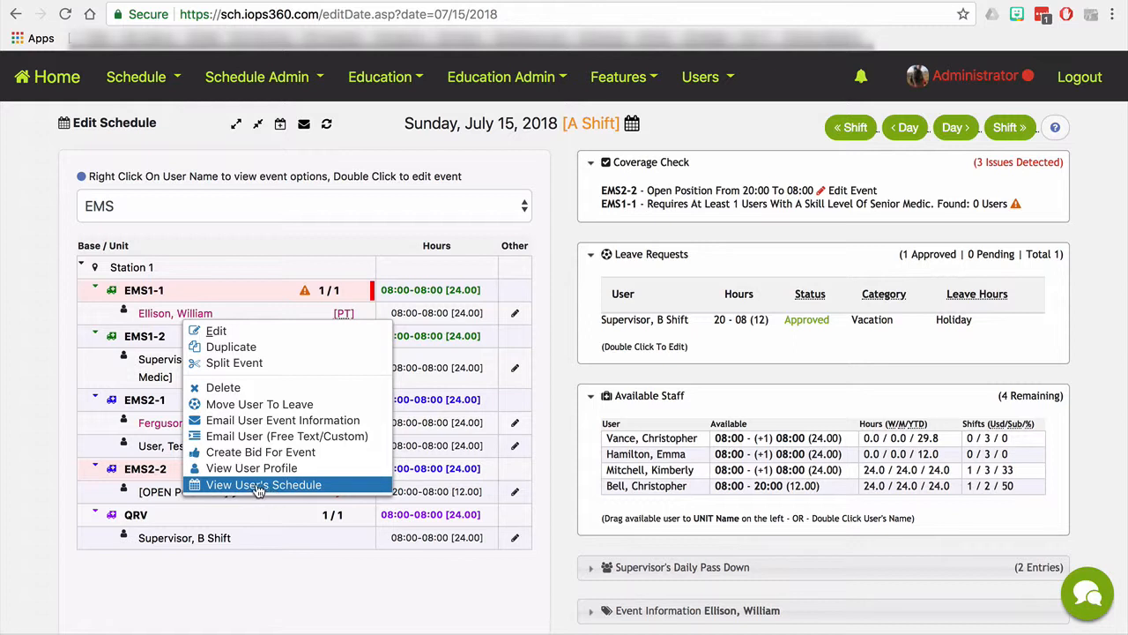
pyautogui.click(248, 578)
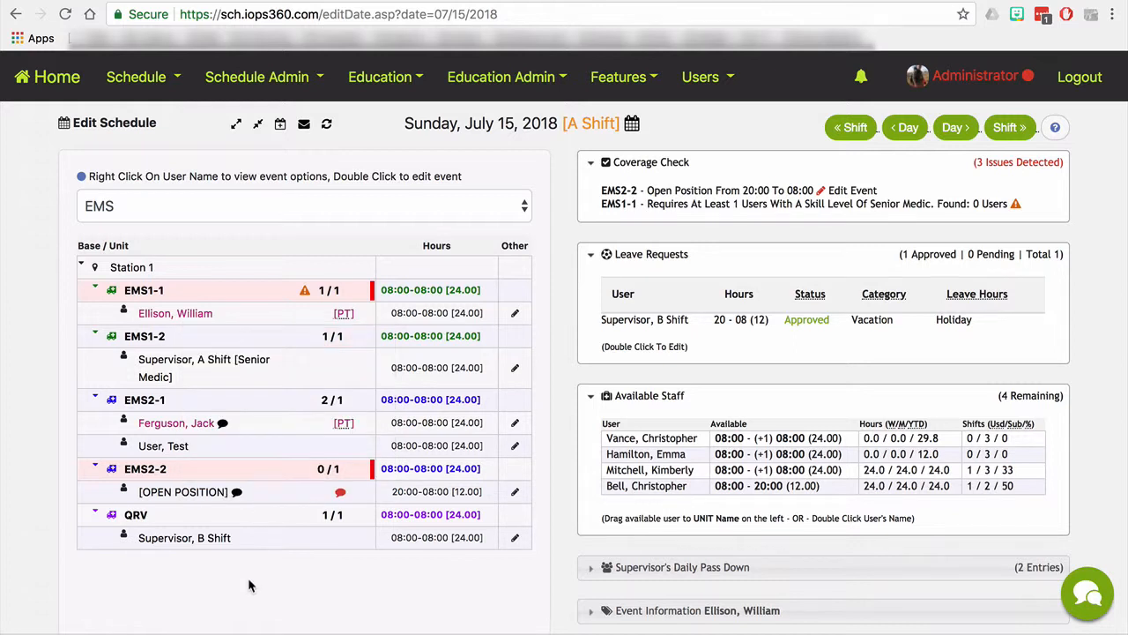
# - Open the EMS1-1 user's calendar event and try the full unit time, first half and second half presets
pyautogui.click(515, 318)
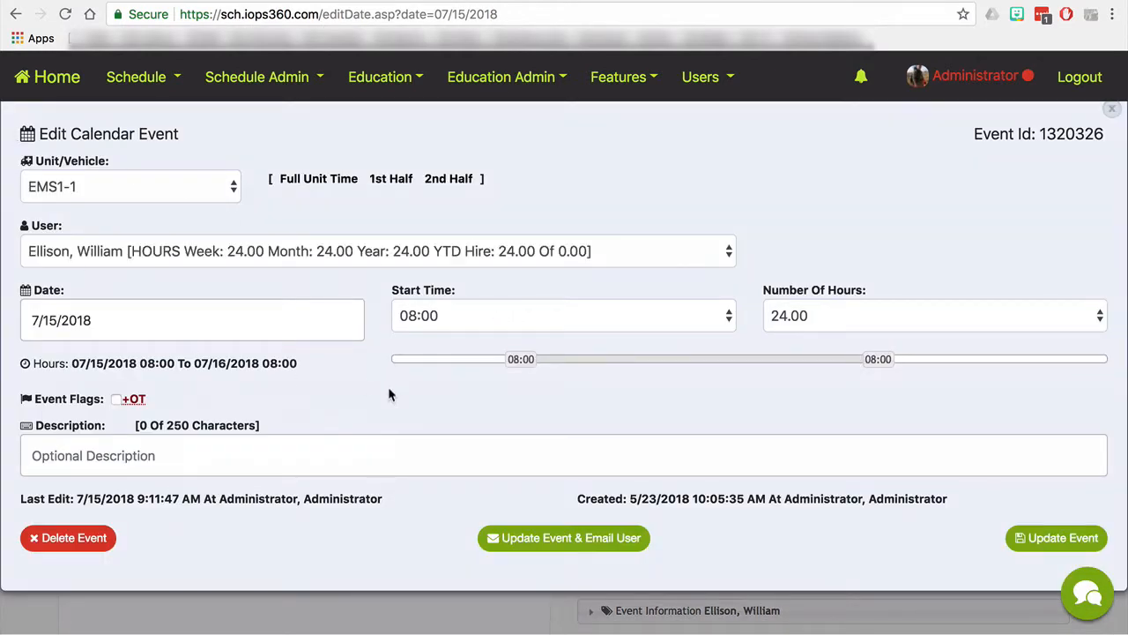
pyautogui.click(112, 186)
pyautogui.click(111, 186)
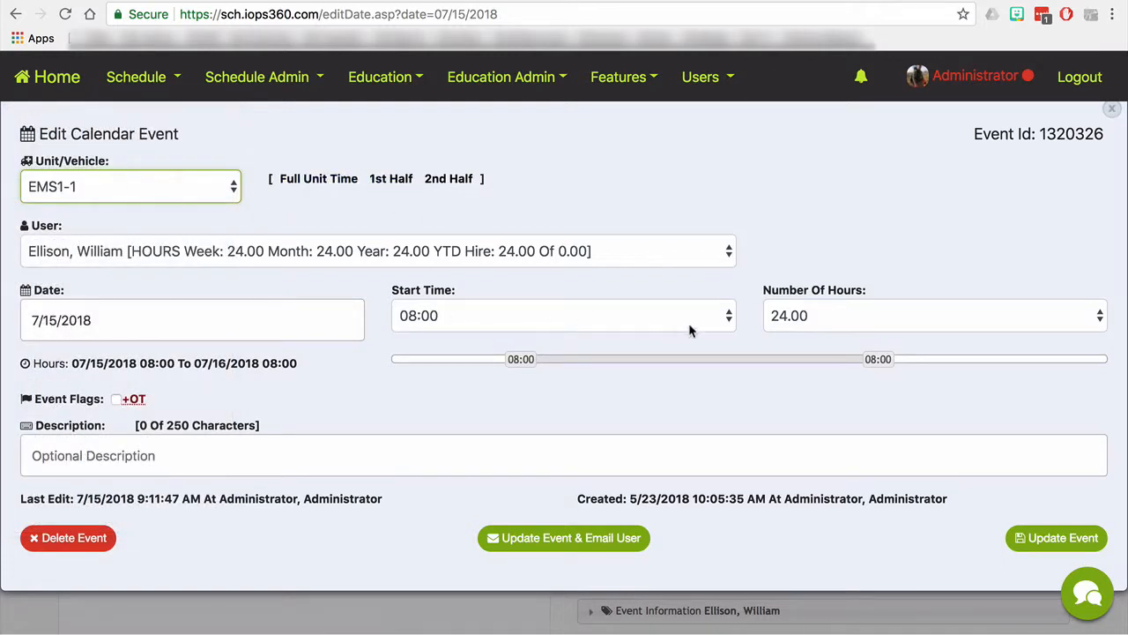
pyautogui.click(314, 182)
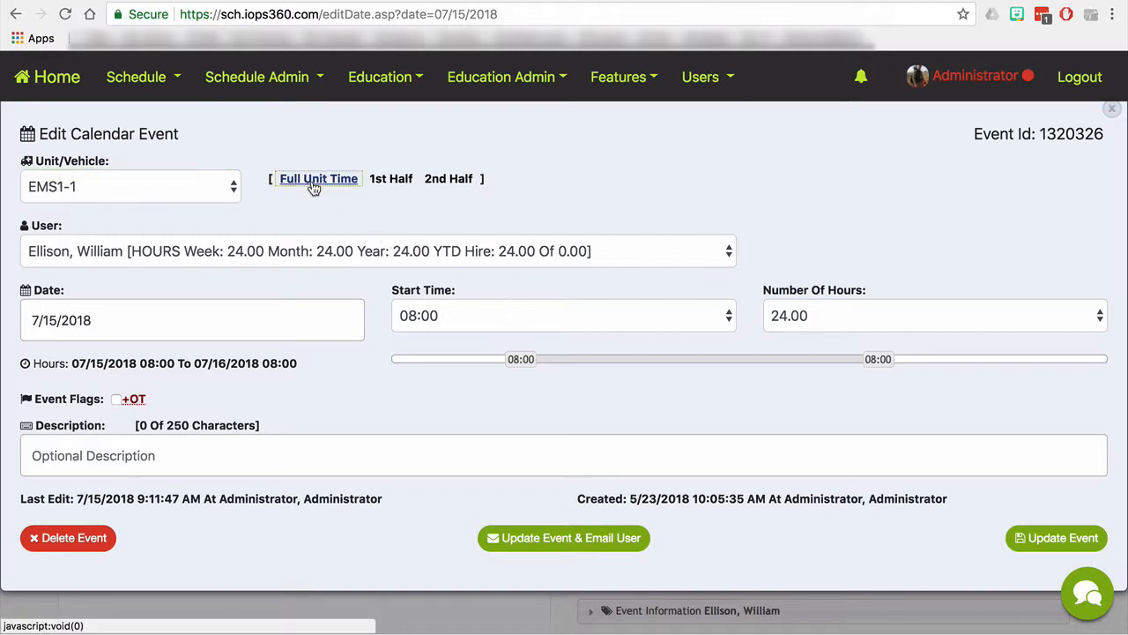
pyautogui.click(394, 181)
pyautogui.click(432, 181)
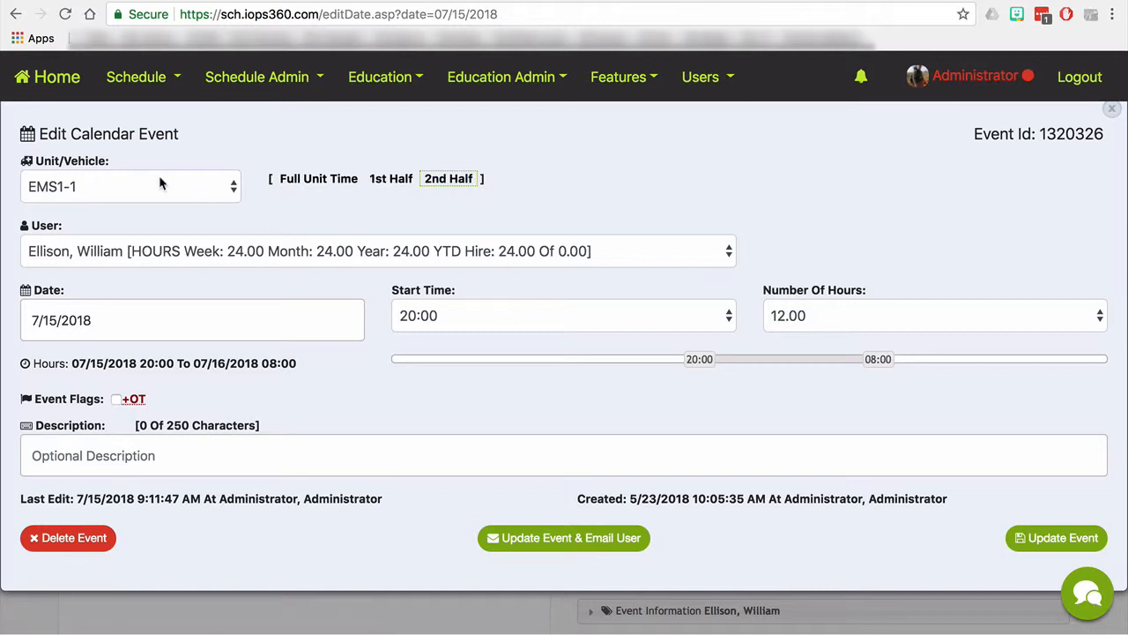
# - Review the units and users selectable for the event, keeping EMS1-1 and the assigned user
pyautogui.click(102, 191)
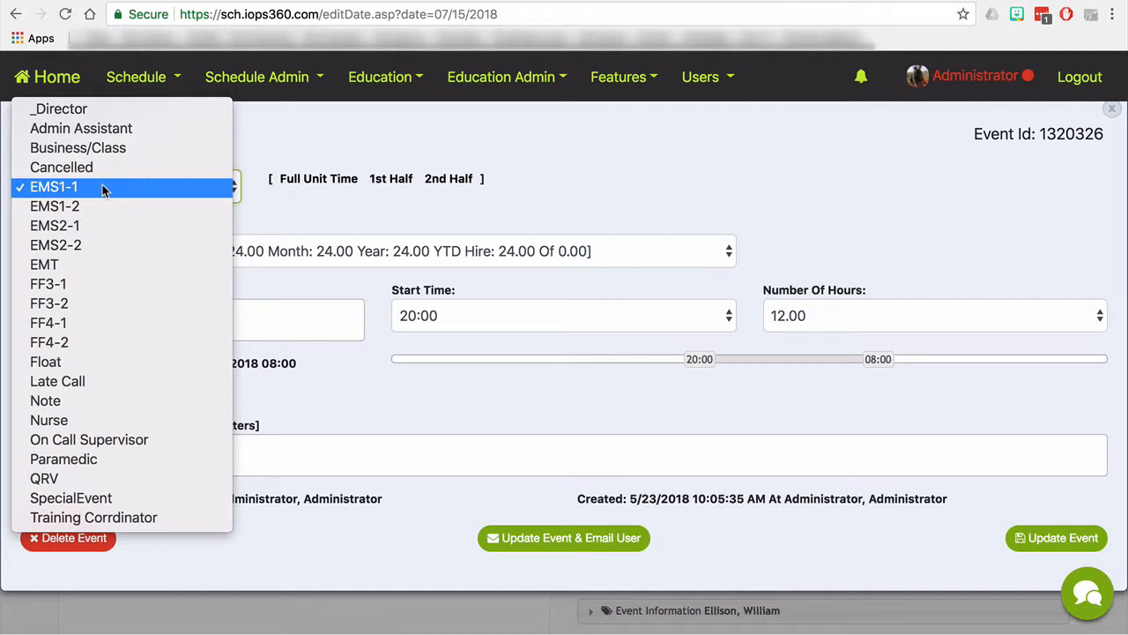
pyautogui.click(313, 192)
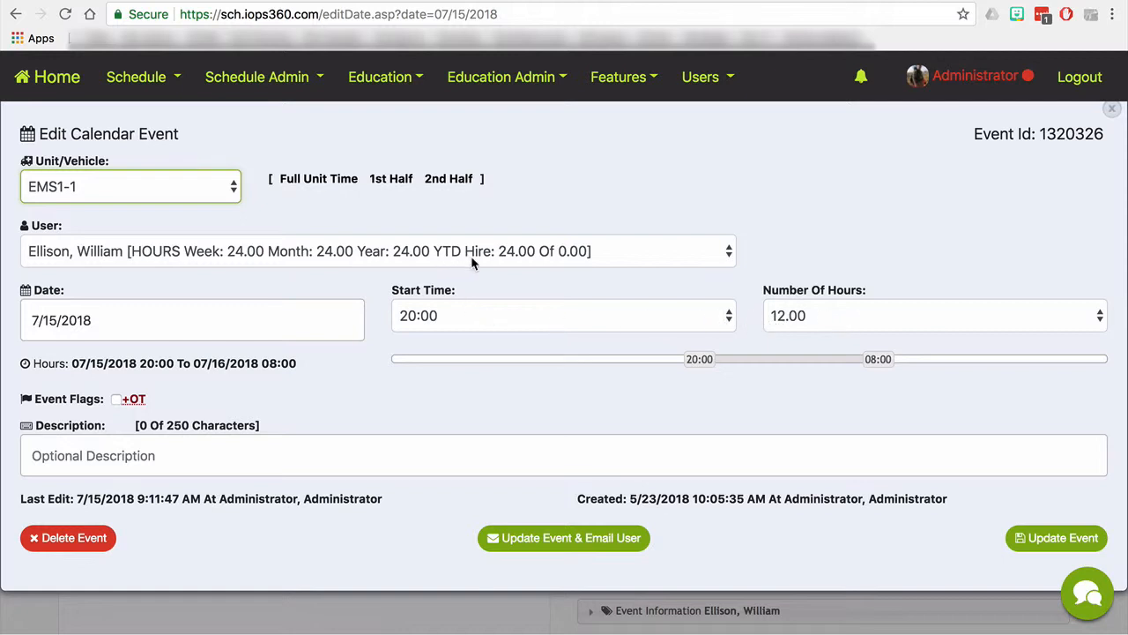
pyautogui.click(420, 257)
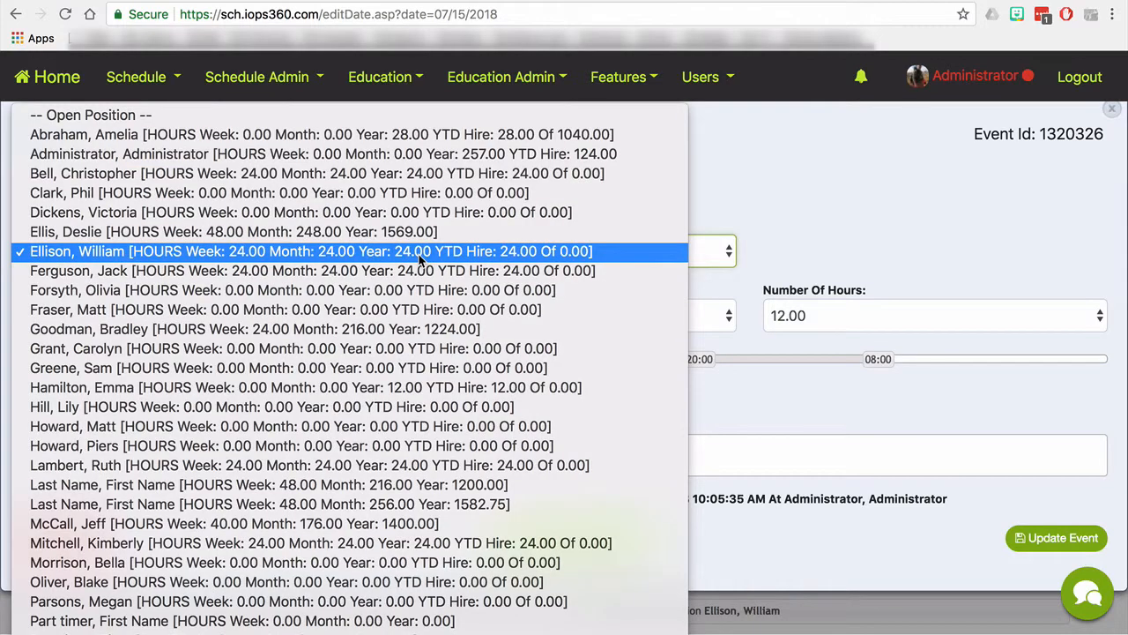
pyautogui.click(420, 257)
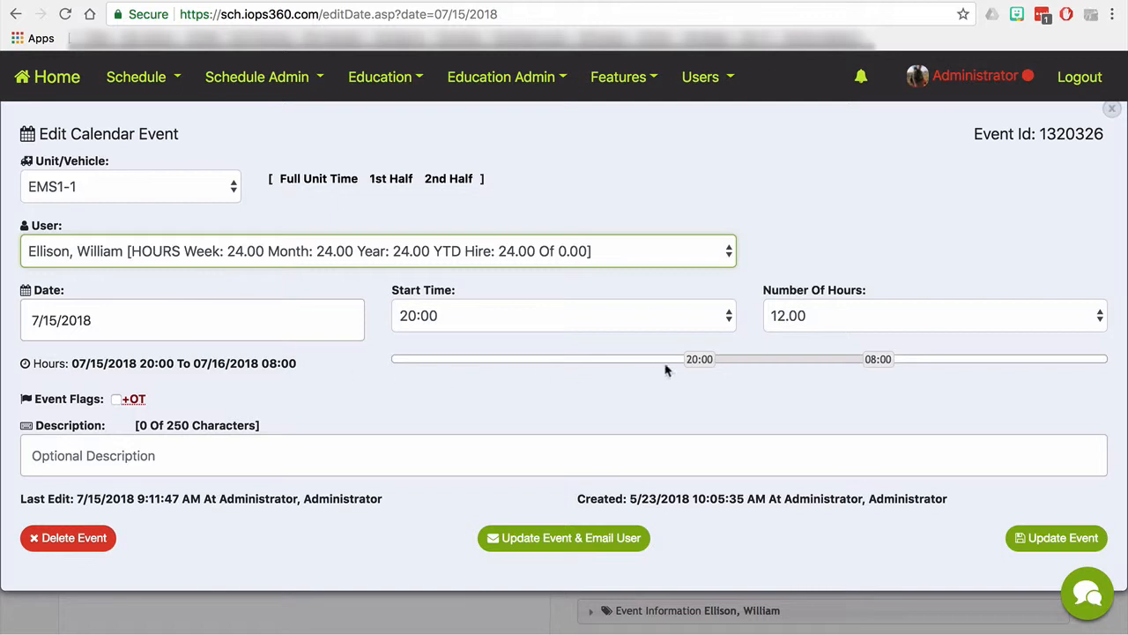
# - Set the EMS1-1 event's start time to 12:45 with a duration of 19.25 hours, and update the event
pyautogui.moveTo(698, 360); pyautogui.dragTo(703, 360)
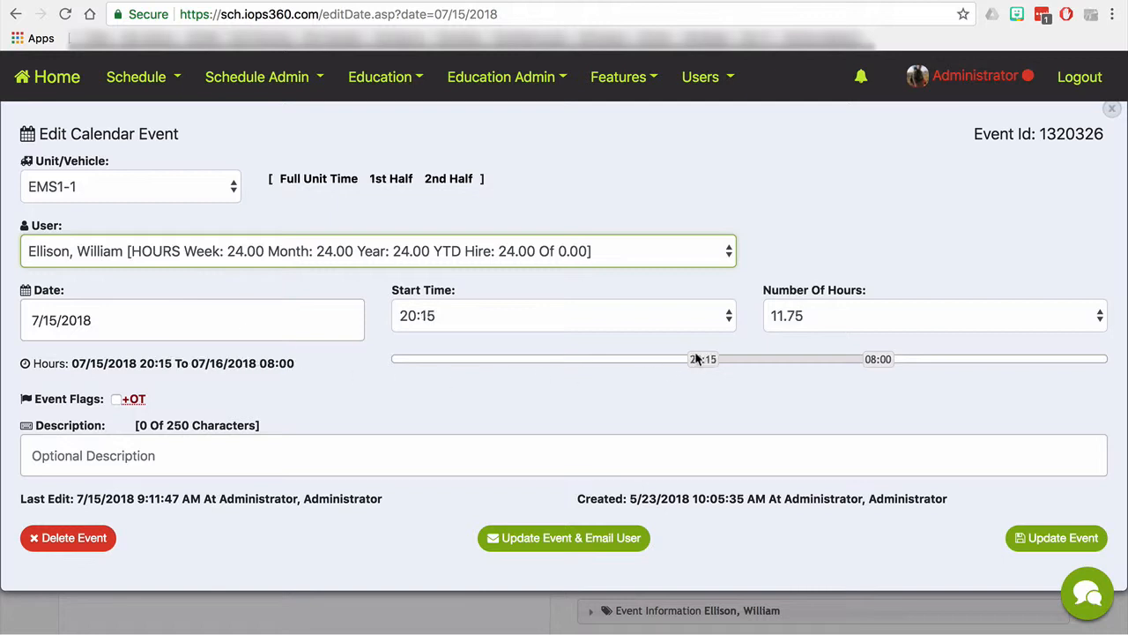
pyautogui.click(569, 360)
pyautogui.moveTo(575, 360); pyautogui.dragTo(592, 360)
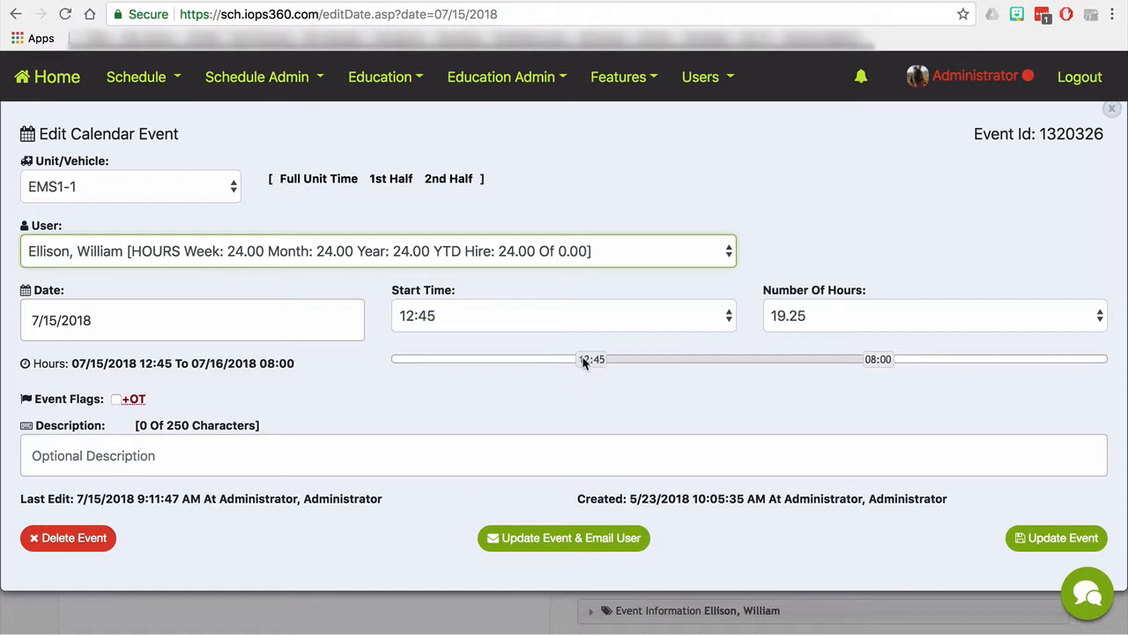
pyautogui.click(80, 363)
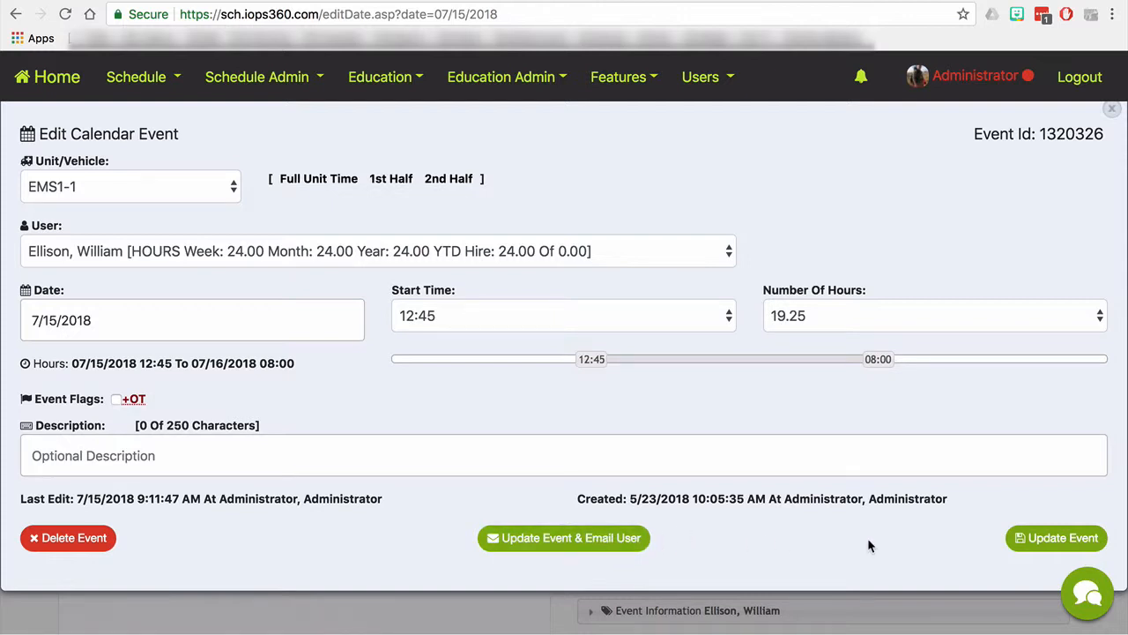
pyautogui.click(1092, 544)
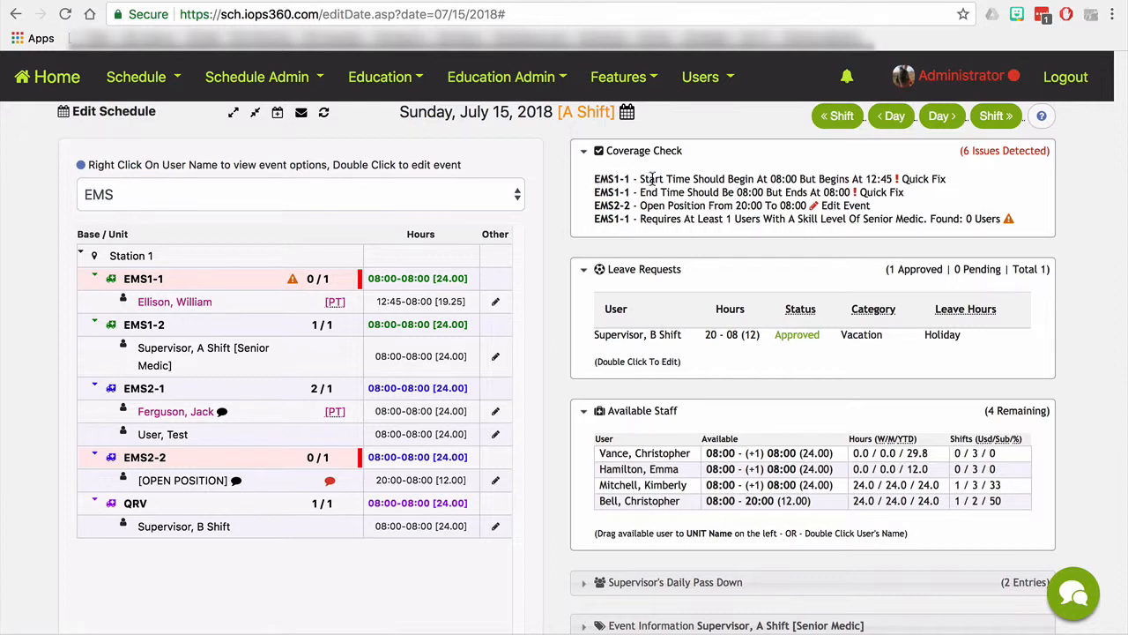
# - Apply the quick fix for the EMS1-1 end-time issue in the coverage check
pyautogui.click(905, 192)
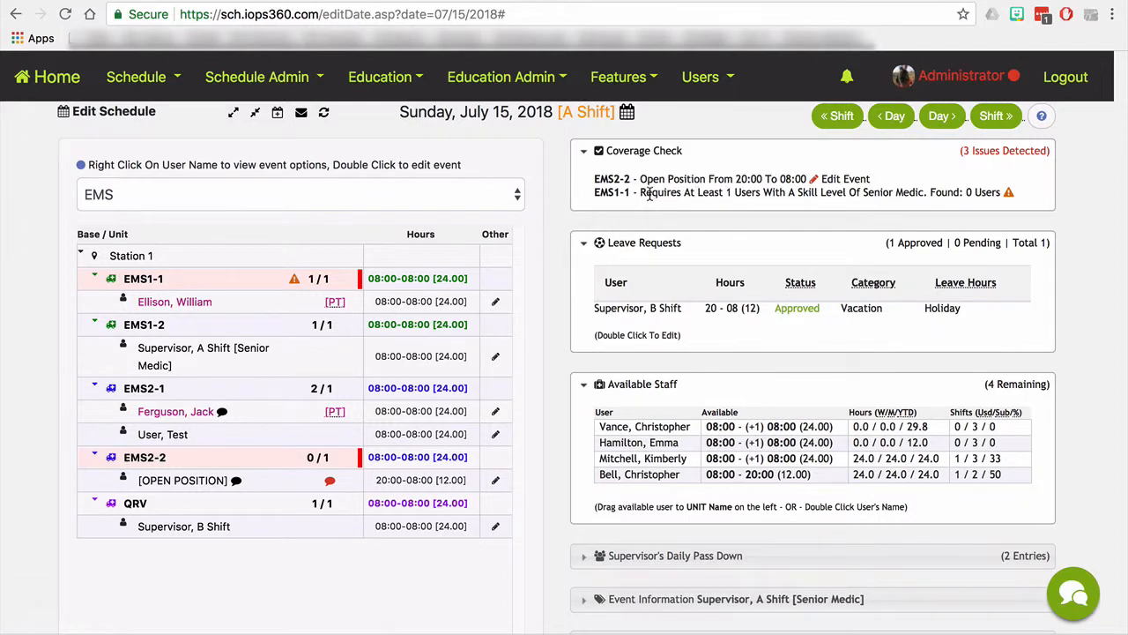
# - Examine the Senior Medic skill-level rule flagged for EMS1-1 in the coverage check and on the unit's warning
pyautogui.moveTo(642, 193); pyautogui.dragTo(891, 198)
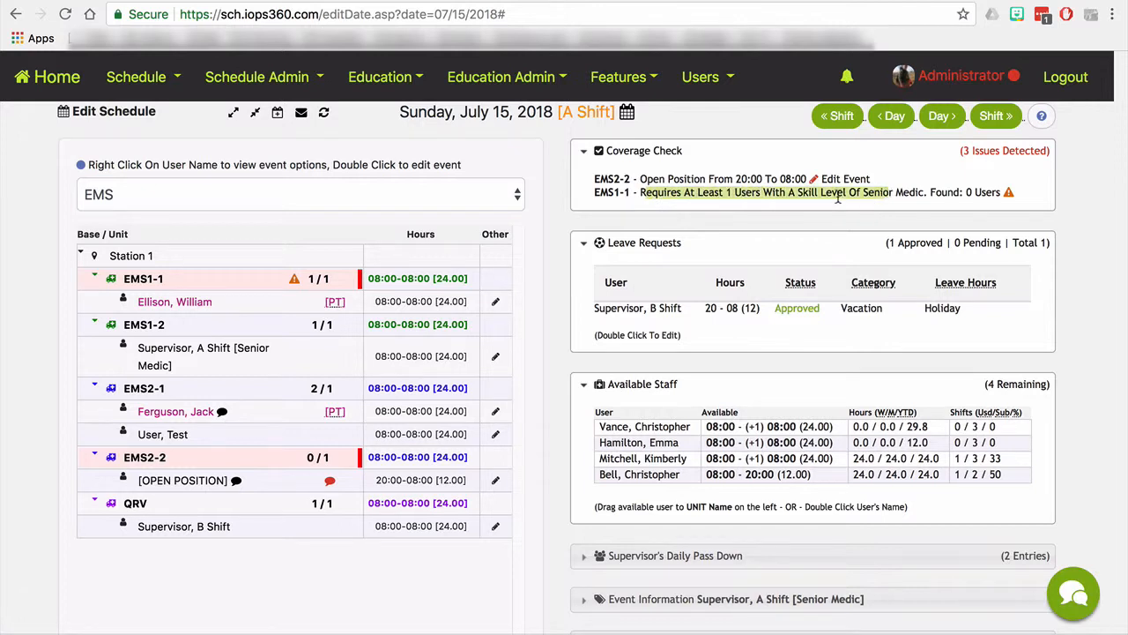
pyautogui.click(671, 205)
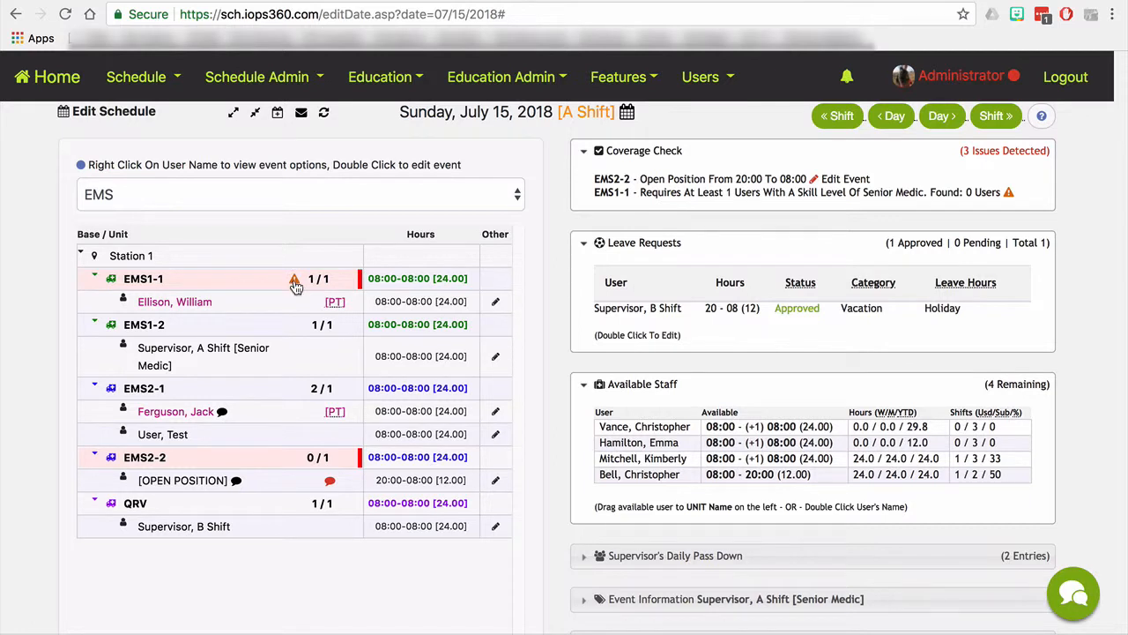
pyautogui.moveTo(296, 288)
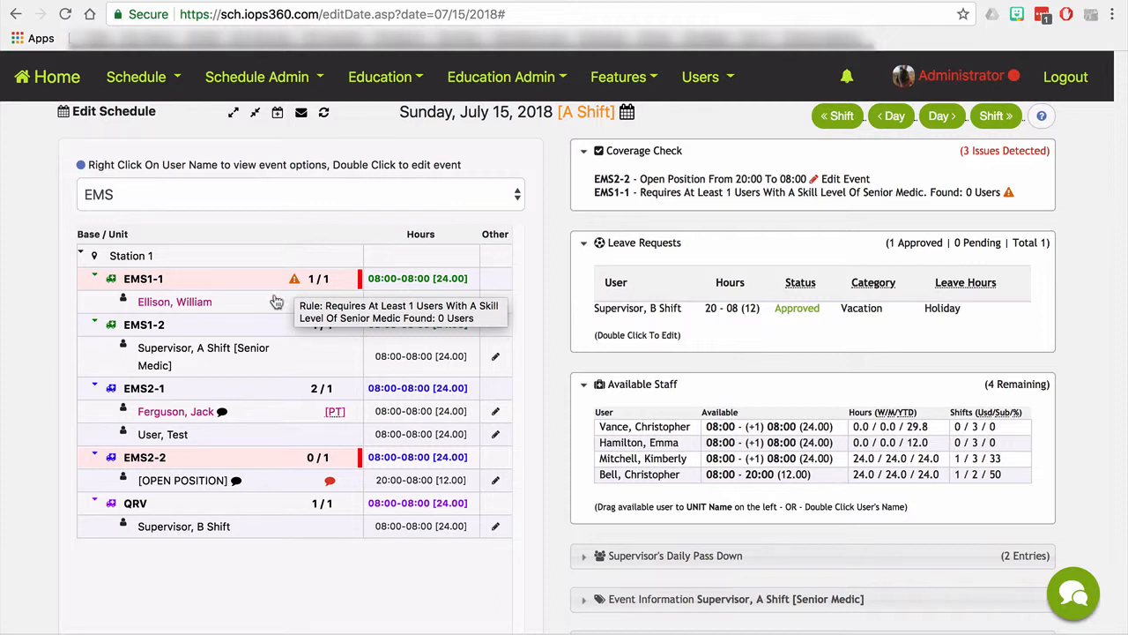
# - Move the A Shift supervisor from EMS1-2 to EMS1-1, and the part-time user from EMS1-1 to EMS1-2
pyautogui.moveTo(201, 351); pyautogui.dragTo(179, 286)
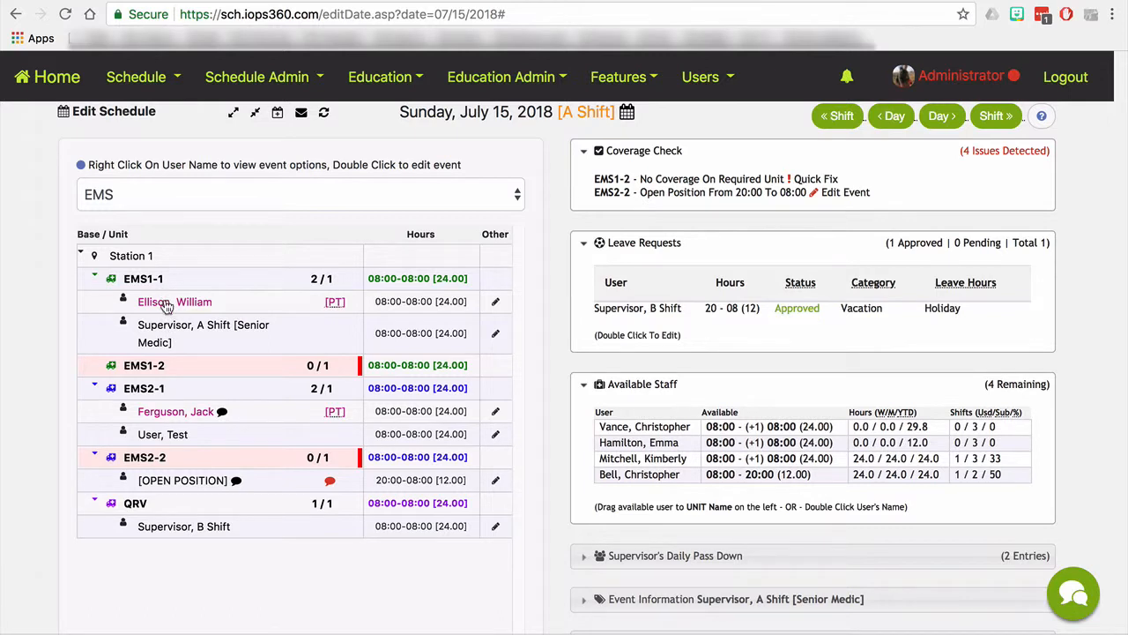
pyautogui.moveTo(167, 302); pyautogui.dragTo(153, 367)
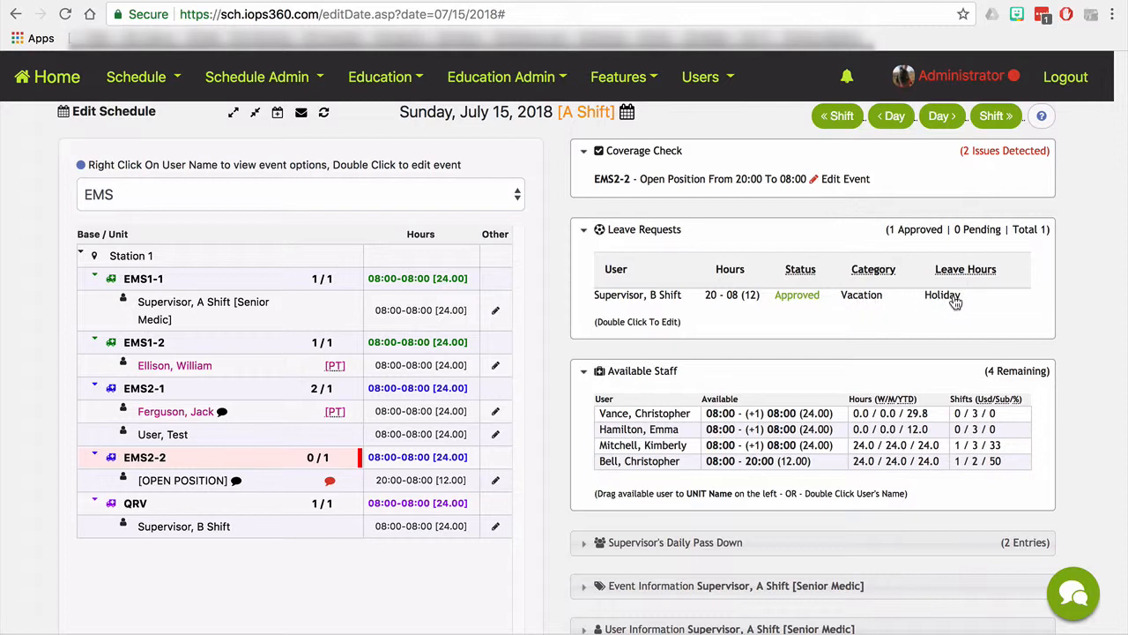
# - Reset the B Shift supervisor's approved time off request to Pending without notifying the user, re-scheduling them on EMS2-2
pyautogui.doubleClick(667, 303)
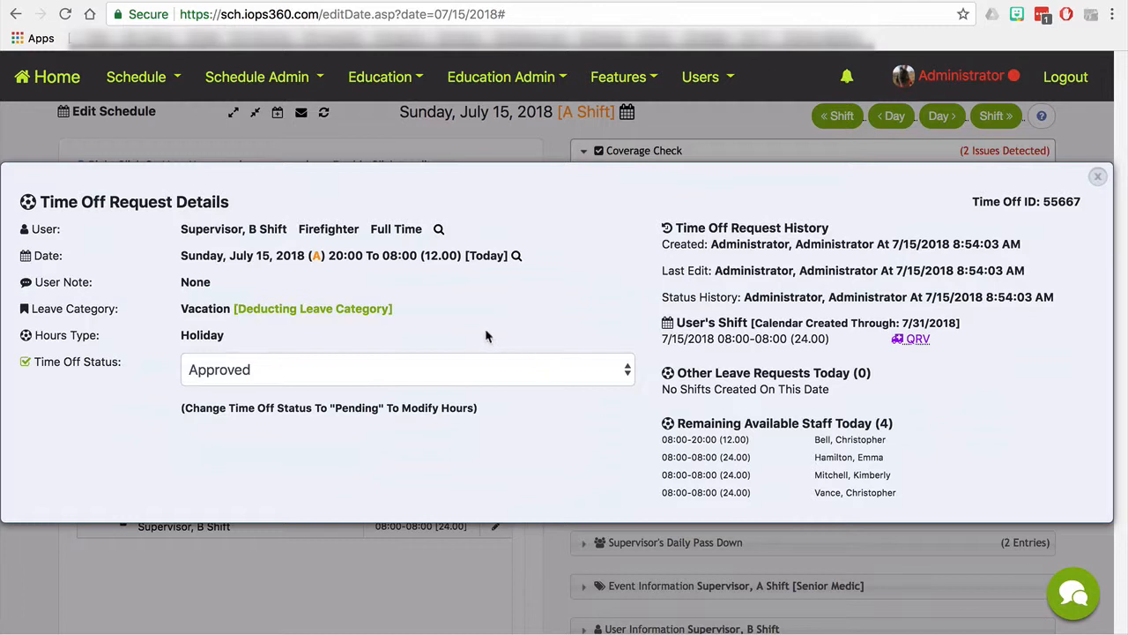
pyautogui.click(320, 371)
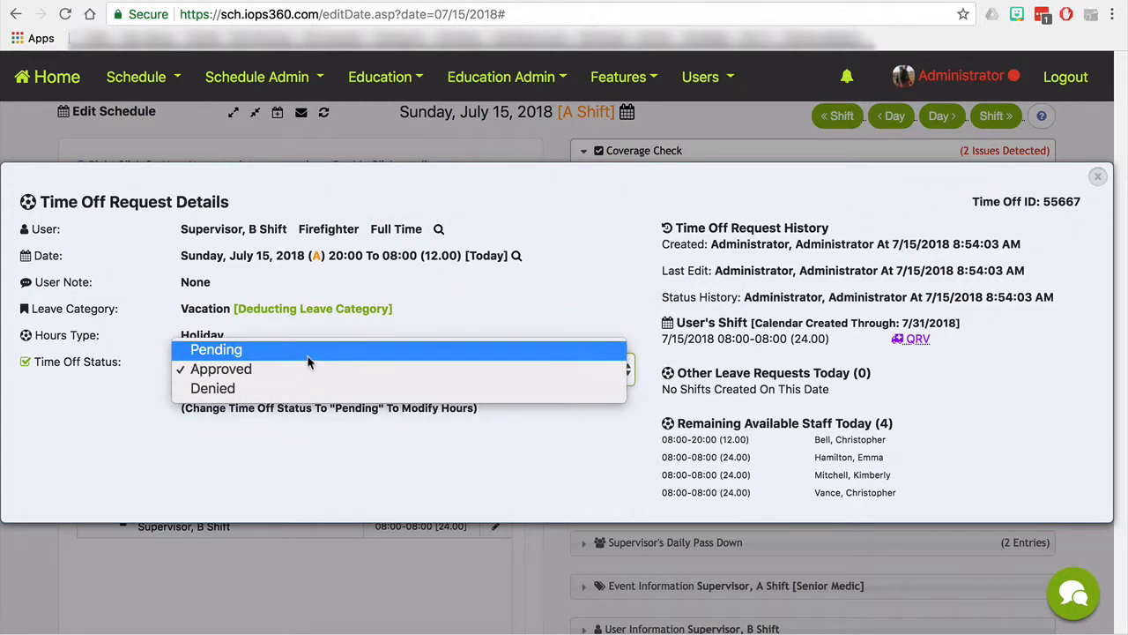
pyautogui.click(324, 371)
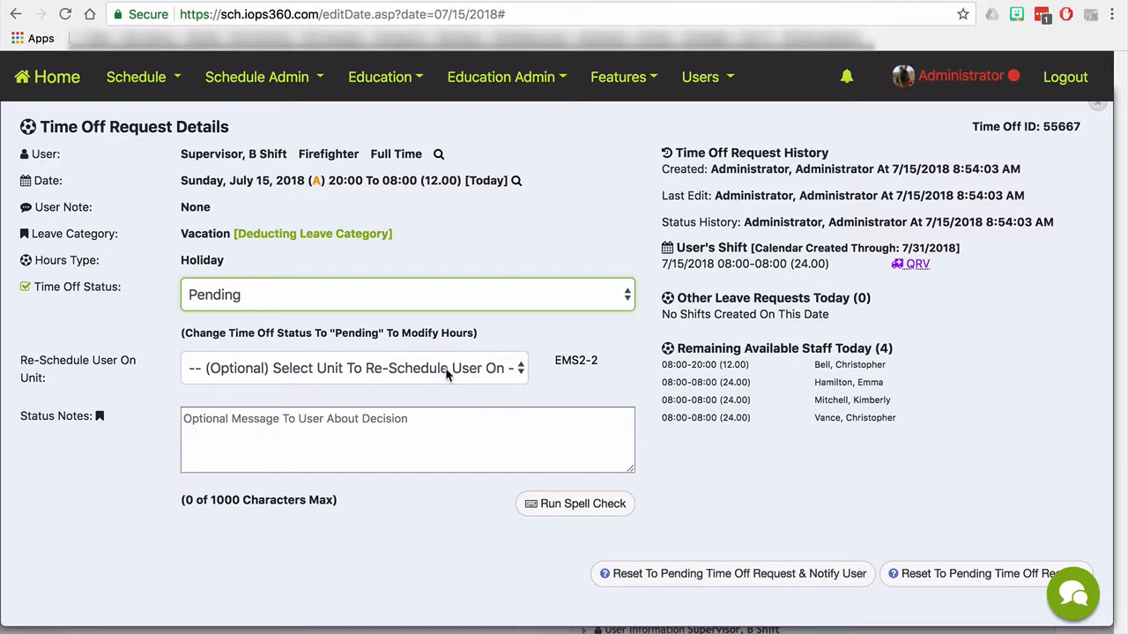
pyautogui.click(447, 373)
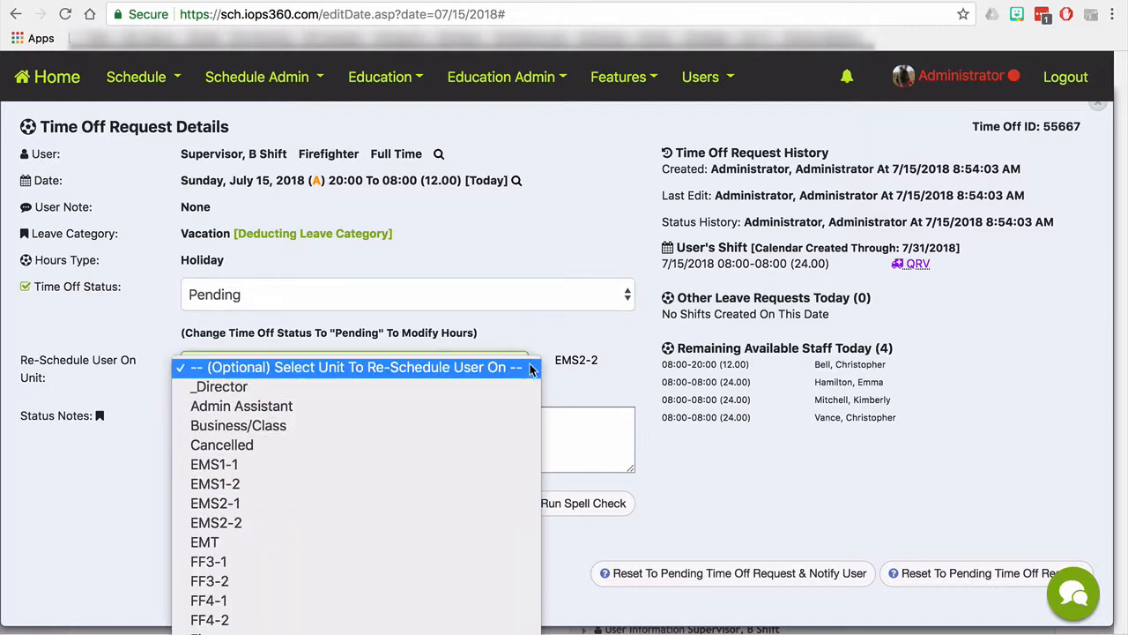
pyautogui.click(473, 367)
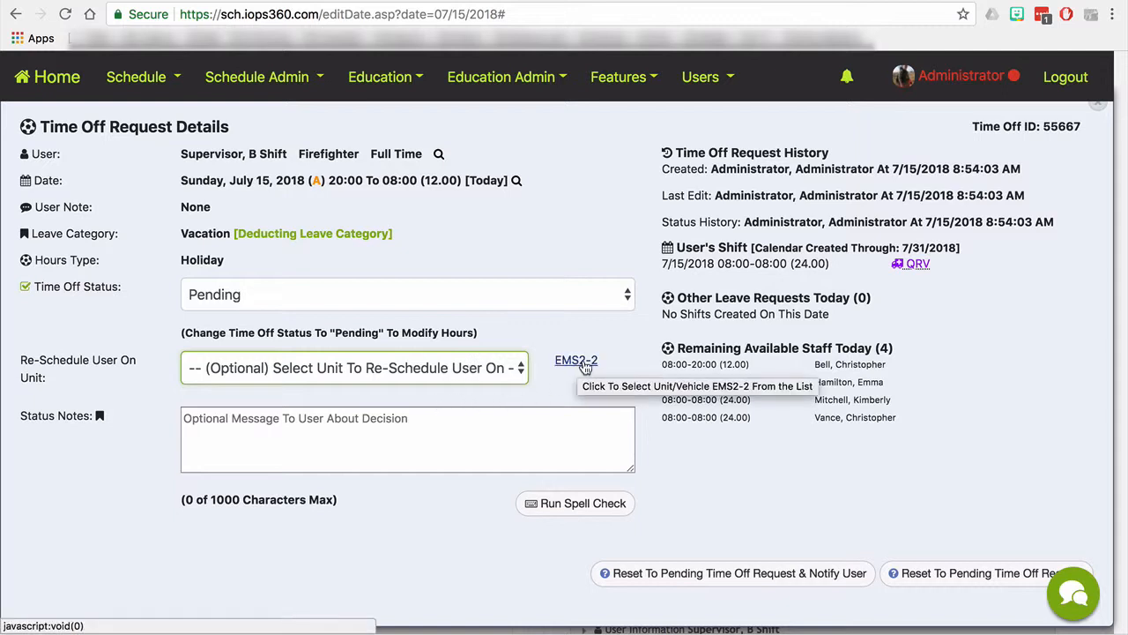
pyautogui.click(582, 365)
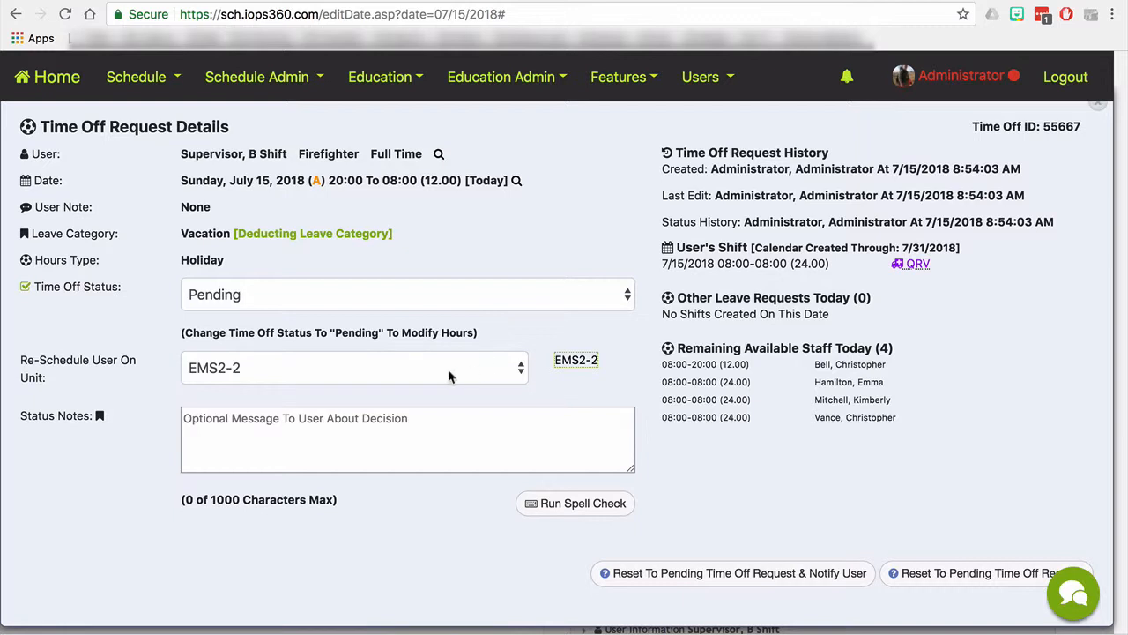
pyautogui.click(357, 426)
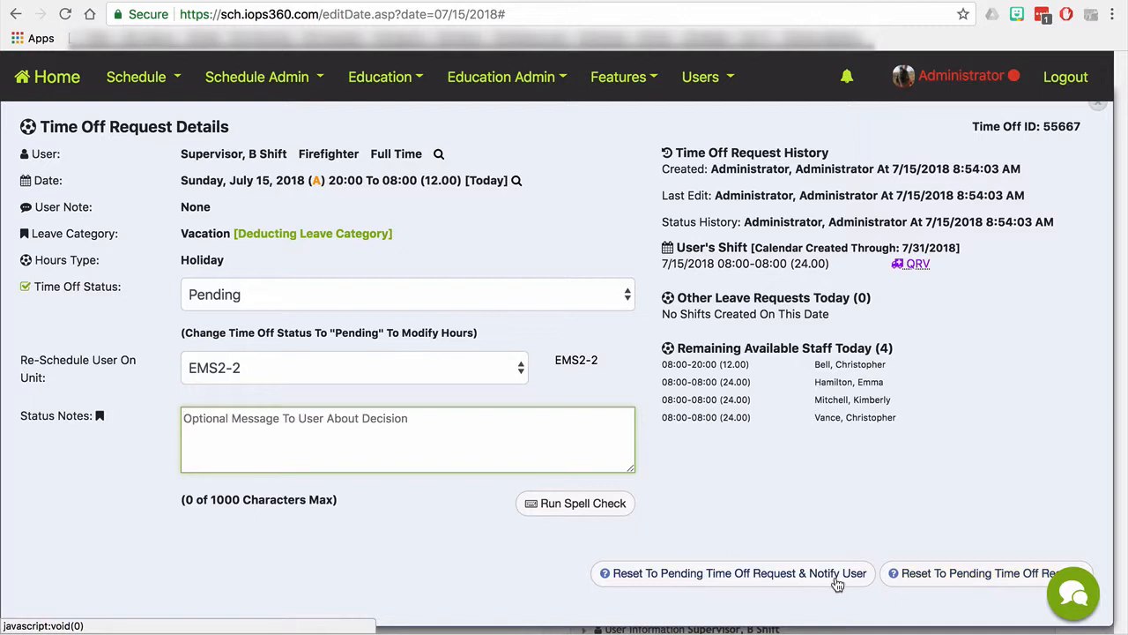
pyautogui.click(977, 575)
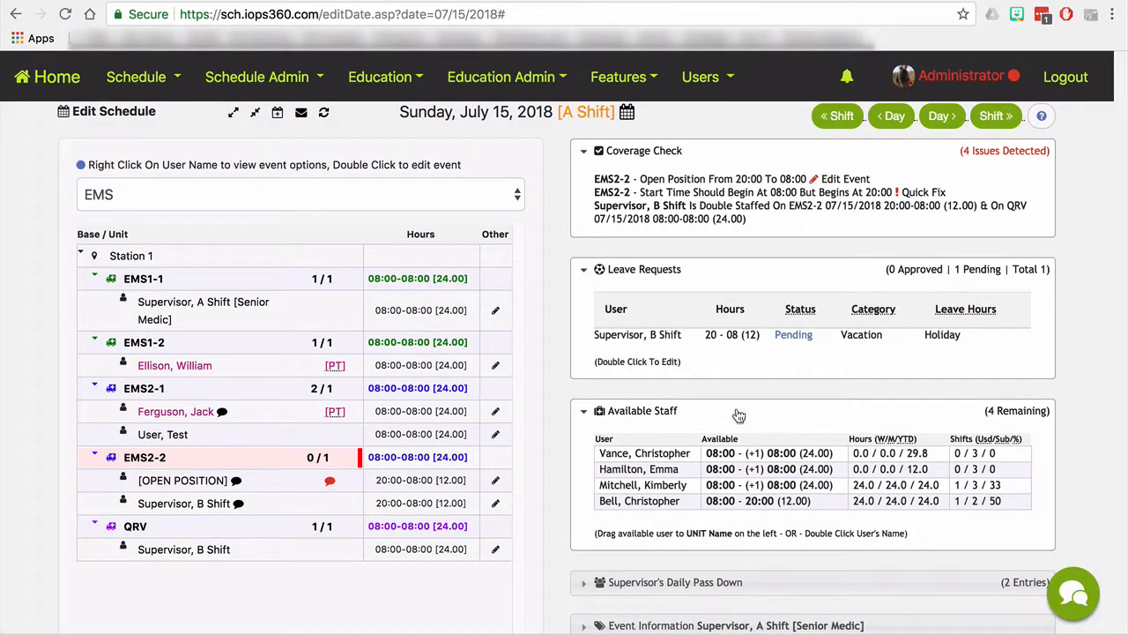
# - Modify the hours of the B Shift supervisor's pending time off request, choosing a 20:00 start and Holiday hours type, and update it
pyautogui.doubleClick(795, 340)
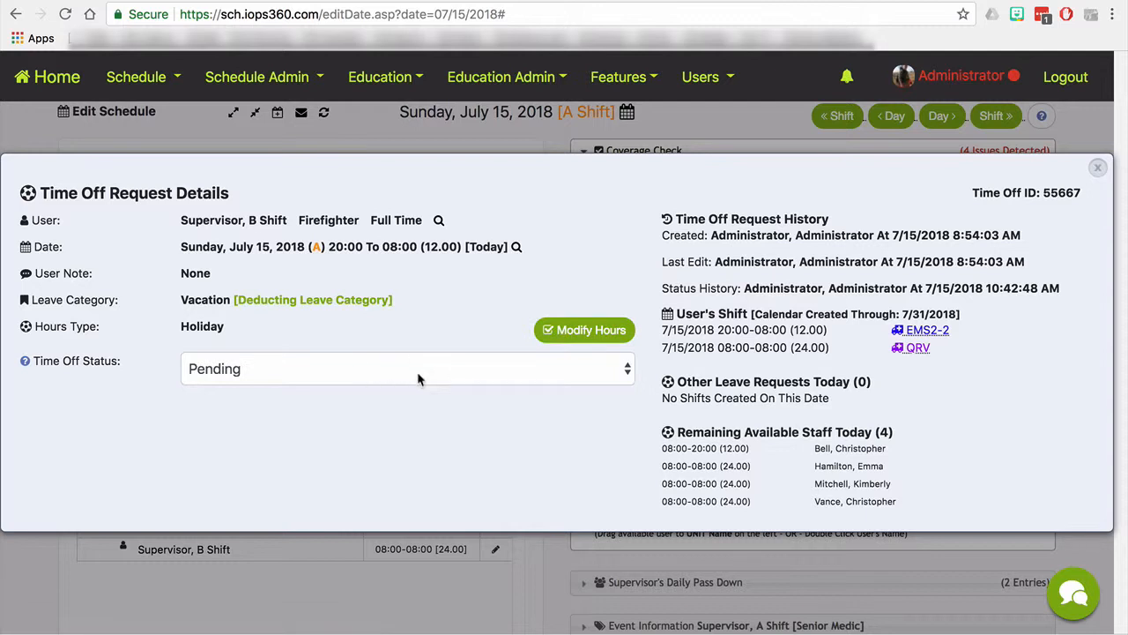
pyautogui.click(589, 332)
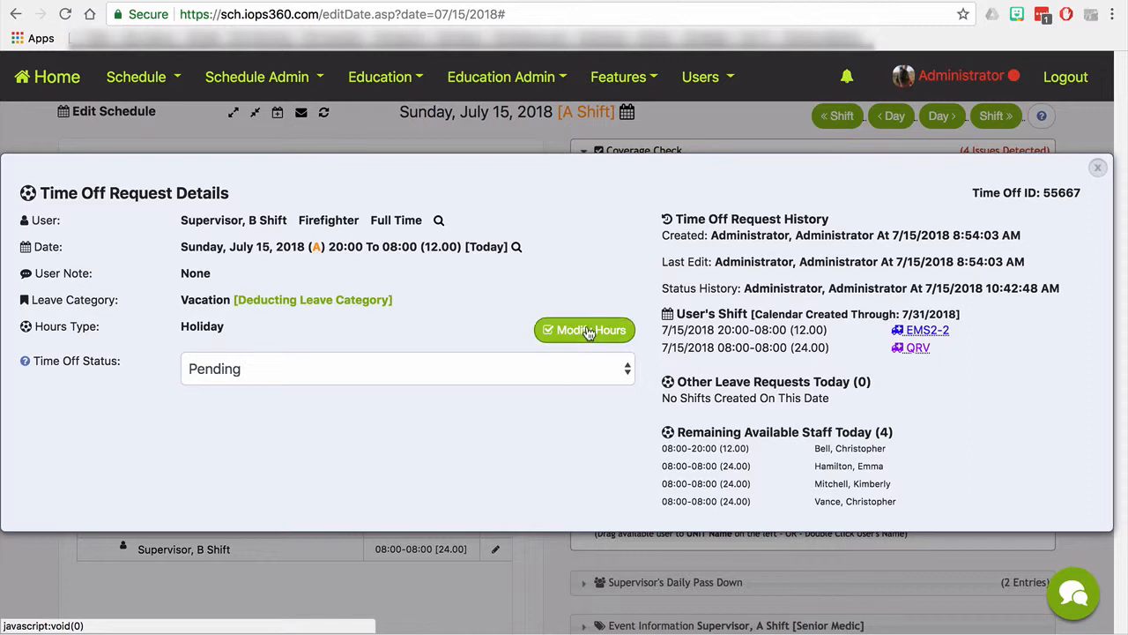
pyautogui.click(337, 280)
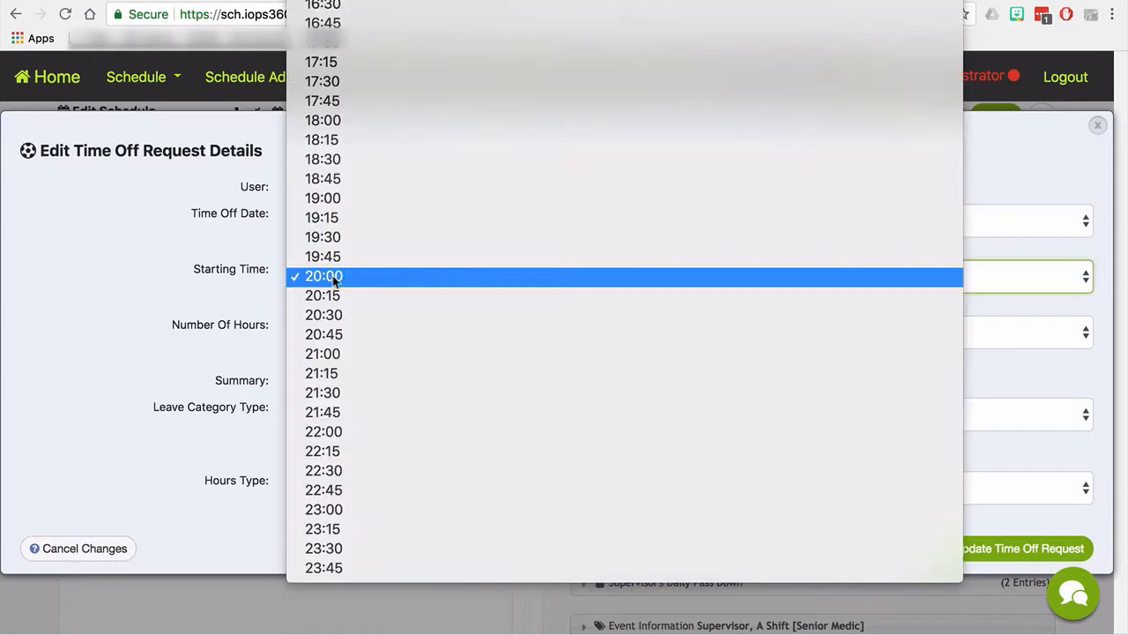
pyautogui.click(337, 277)
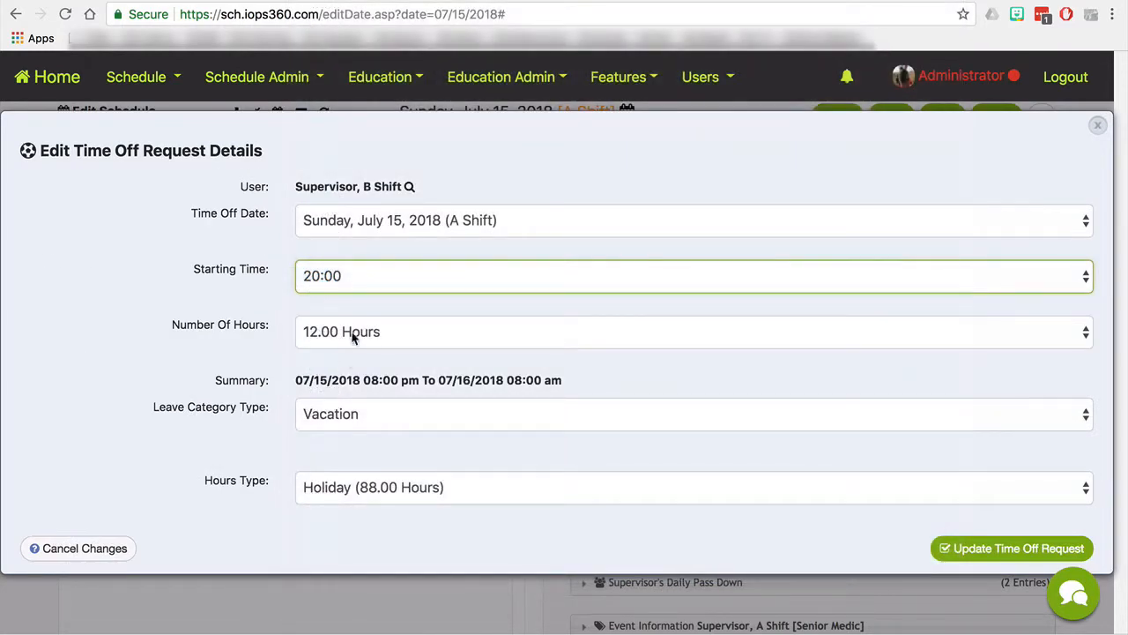
pyautogui.click(345, 494)
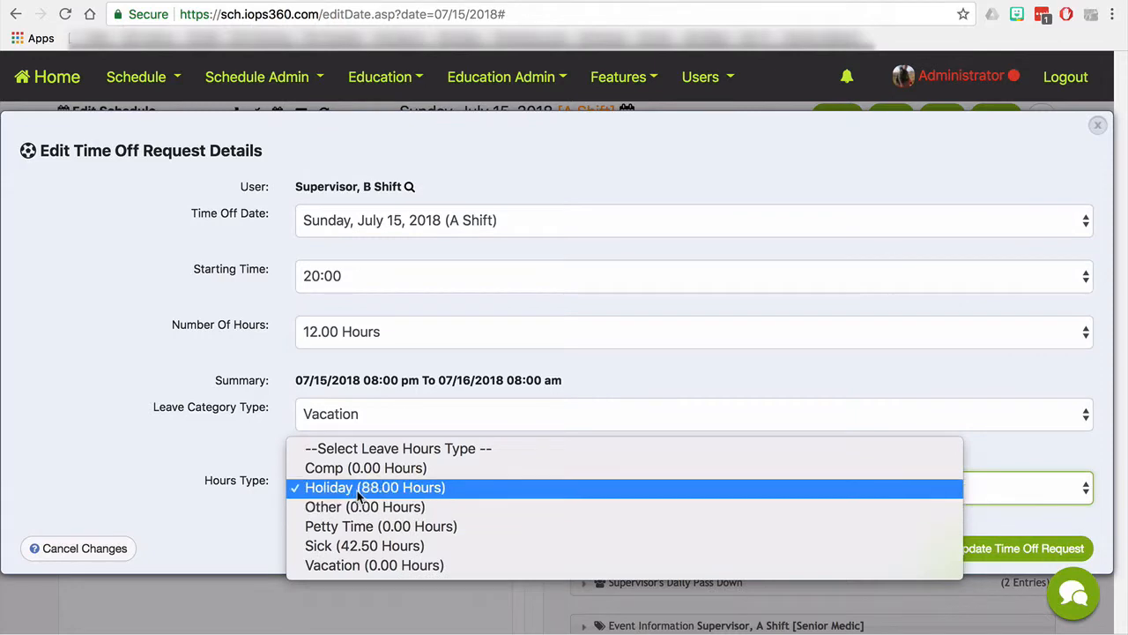
pyautogui.click(264, 473)
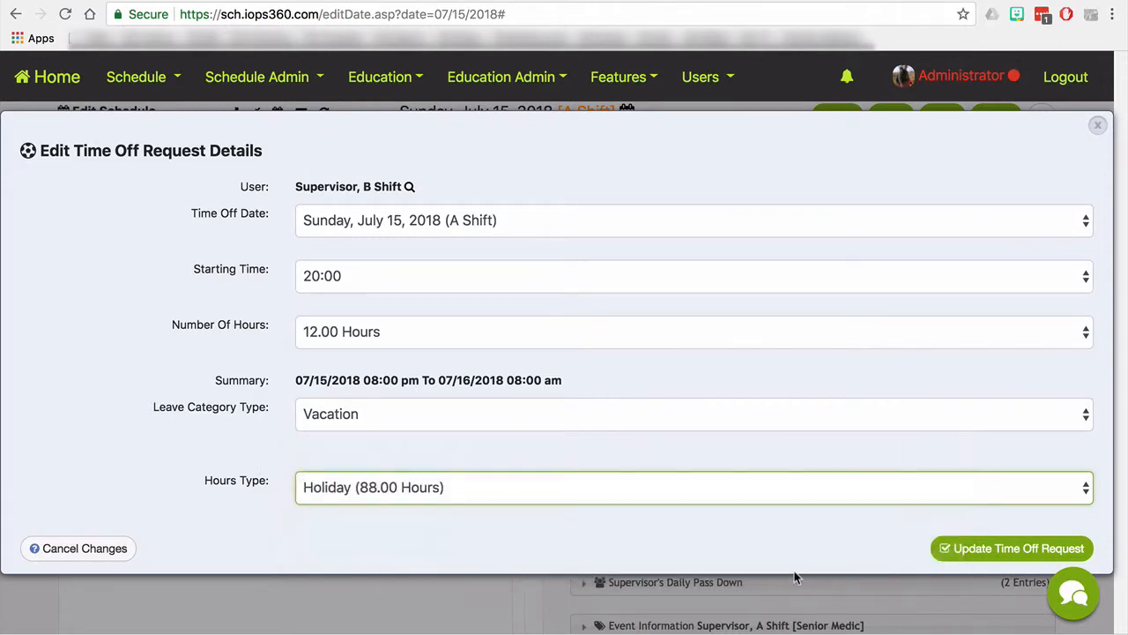
pyautogui.click(961, 556)
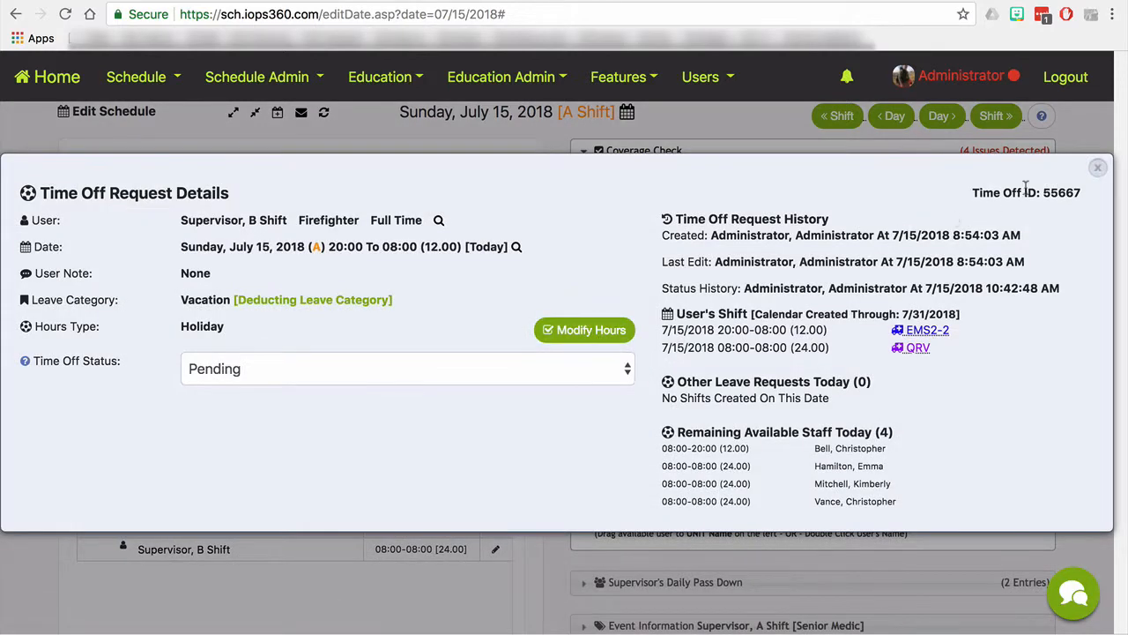
pyautogui.click(468, 368)
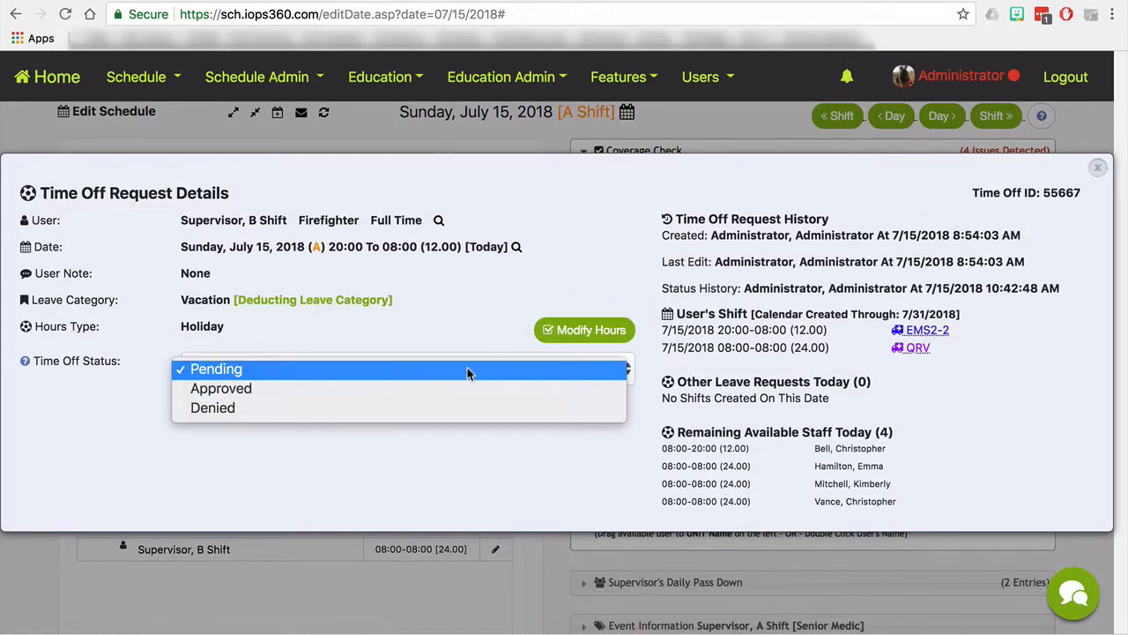
pyautogui.click(376, 415)
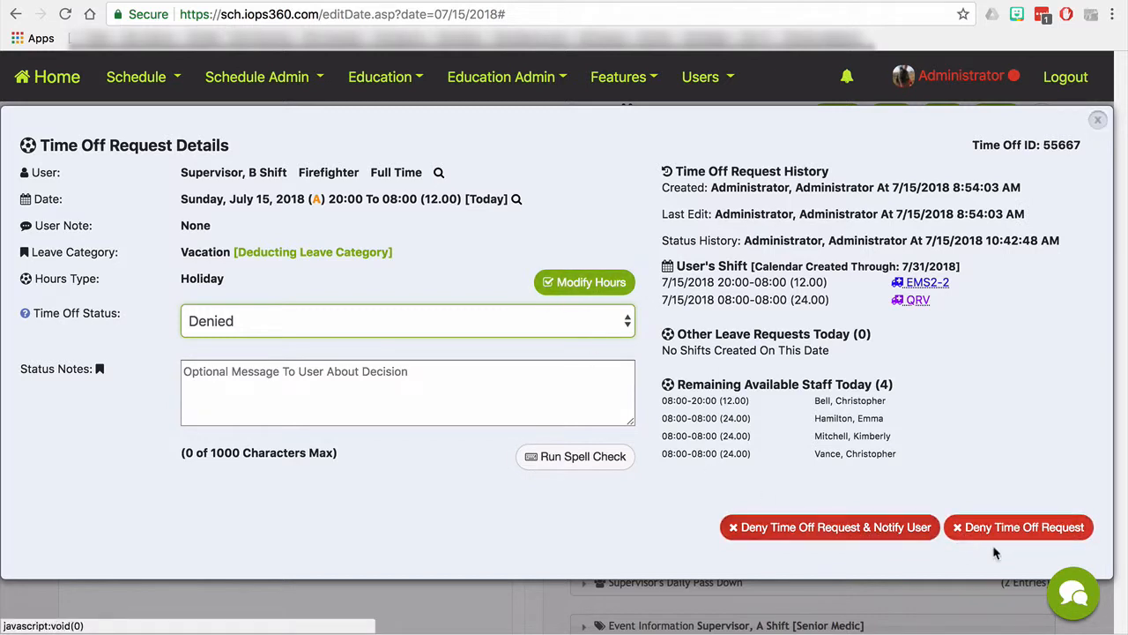
pyautogui.click(1098, 120)
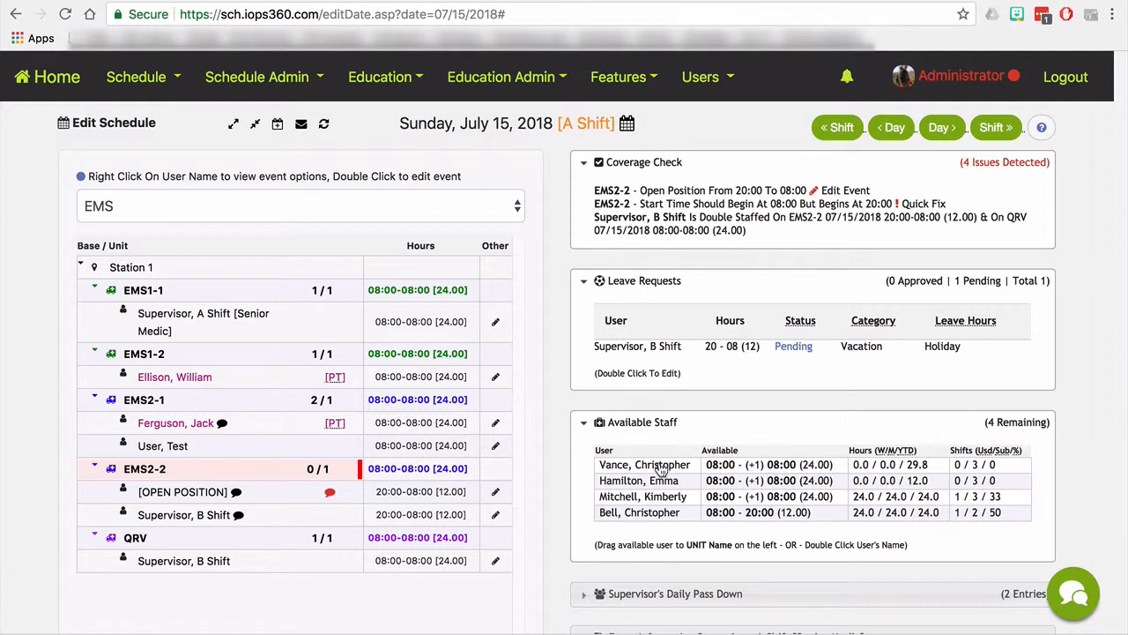
# - Assign the first listed available staff member to EMS1-2 for the unit's first half, 08:00-20:00, with paging turned on
pyautogui.moveTo(662, 470)
pyautogui.mouseDown()
pyautogui.moveTo(657, 481)
pyautogui.moveTo(384, 397)
pyautogui.moveTo(166, 361)
pyautogui.mouseUp()
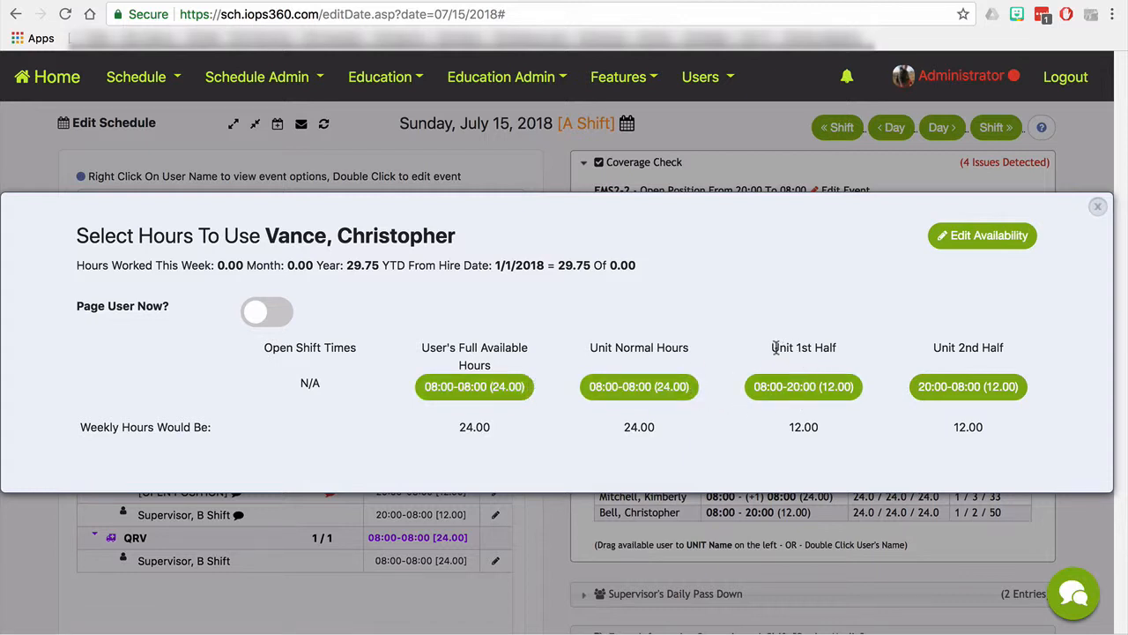
pyautogui.moveTo(775, 347); pyautogui.dragTo(844, 356)
pyautogui.click(851, 349)
pyautogui.click(280, 315)
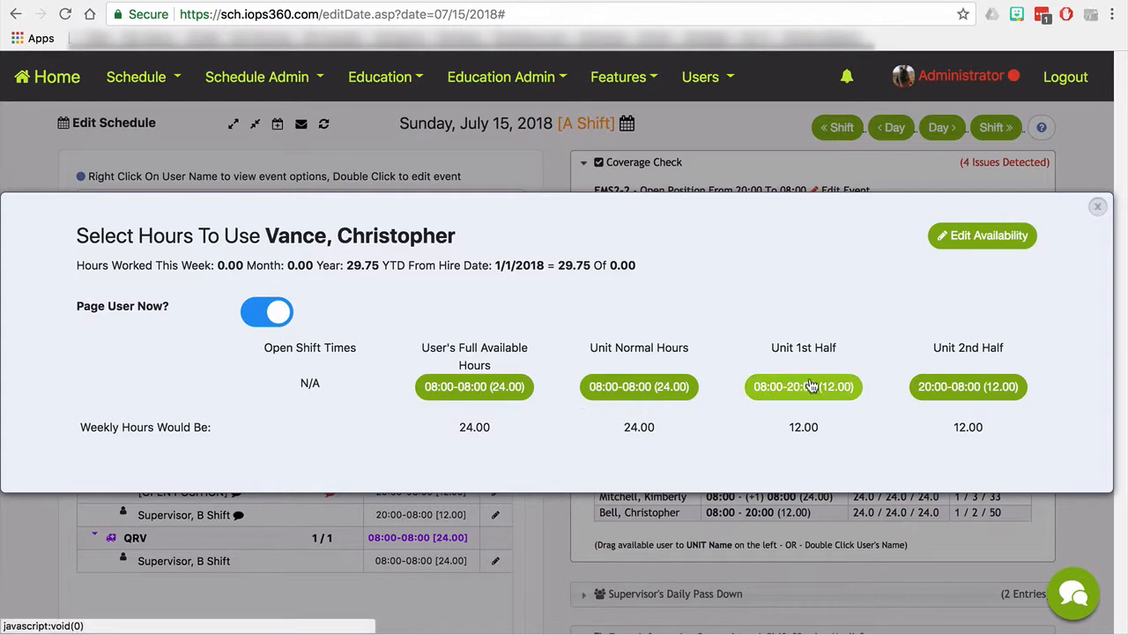
pyautogui.click(798, 395)
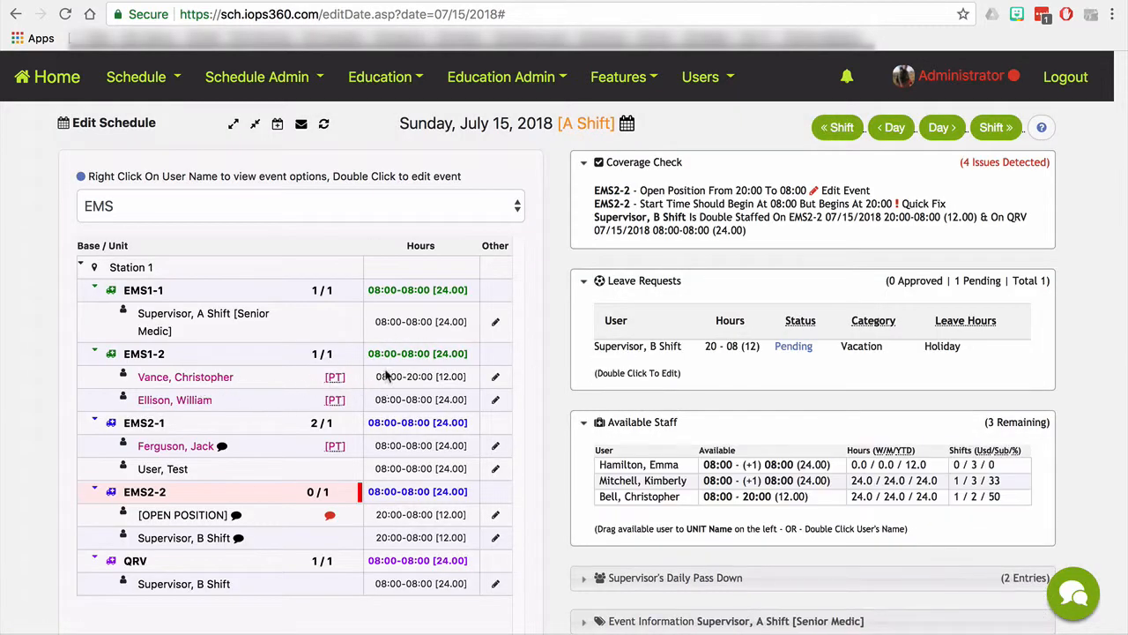
# - Move EMS1-2's 24-hour part-time user to QRV, and assign the second listed available staff member to EMS1-2's second half, 20:00-08:00
pyautogui.moveTo(174, 399)
pyautogui.mouseDown()
pyautogui.moveTo(145, 494)
pyautogui.moveTo(176, 407)
pyautogui.moveTo(150, 564)
pyautogui.mouseUp()
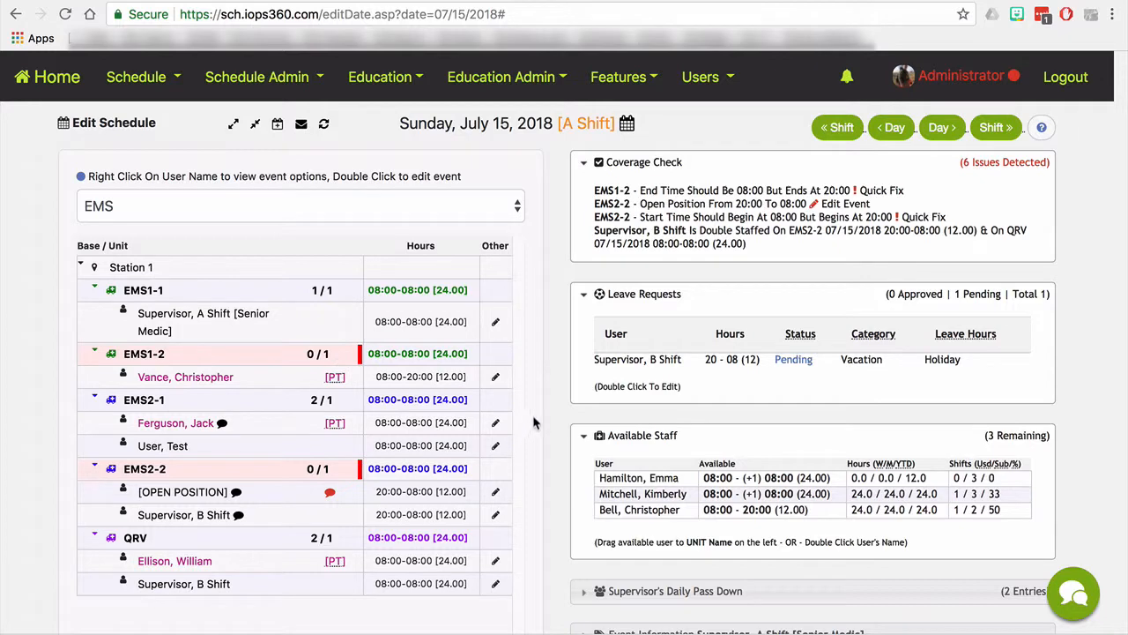
pyautogui.moveTo(661, 498); pyautogui.dragTo(168, 362)
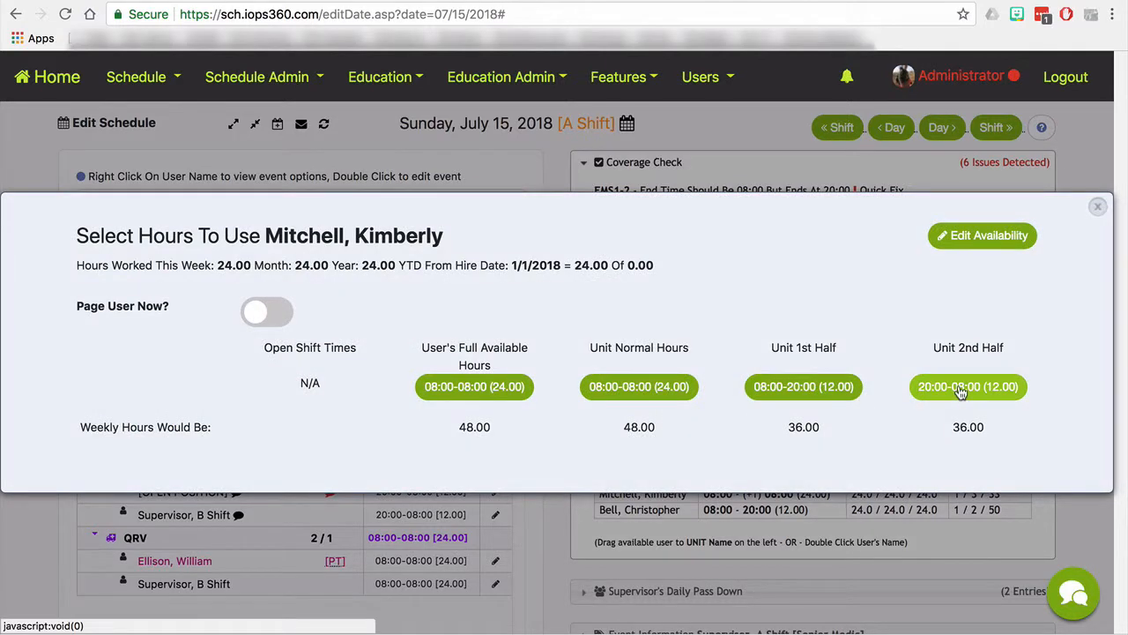
pyautogui.click(952, 390)
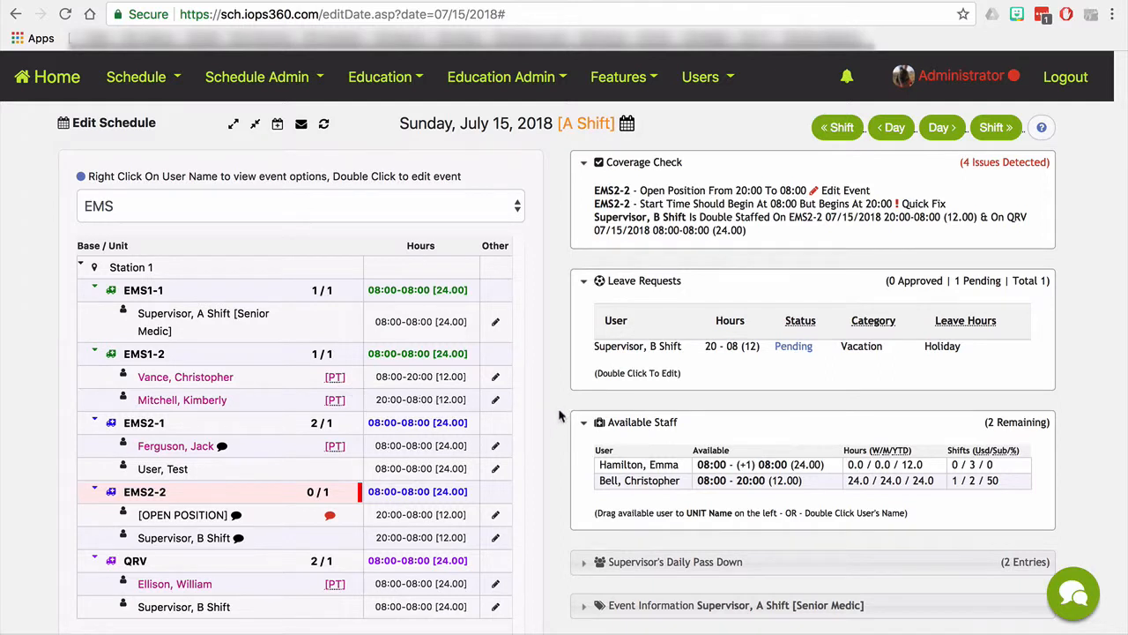
pyautogui.rightClick(211, 404)
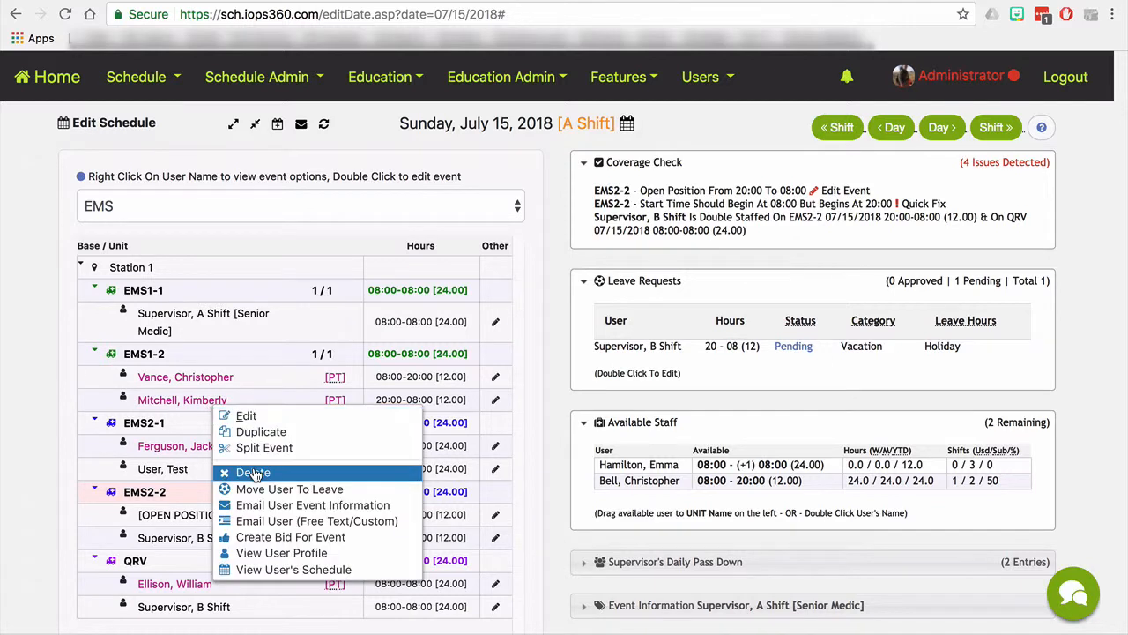
pyautogui.click(566, 409)
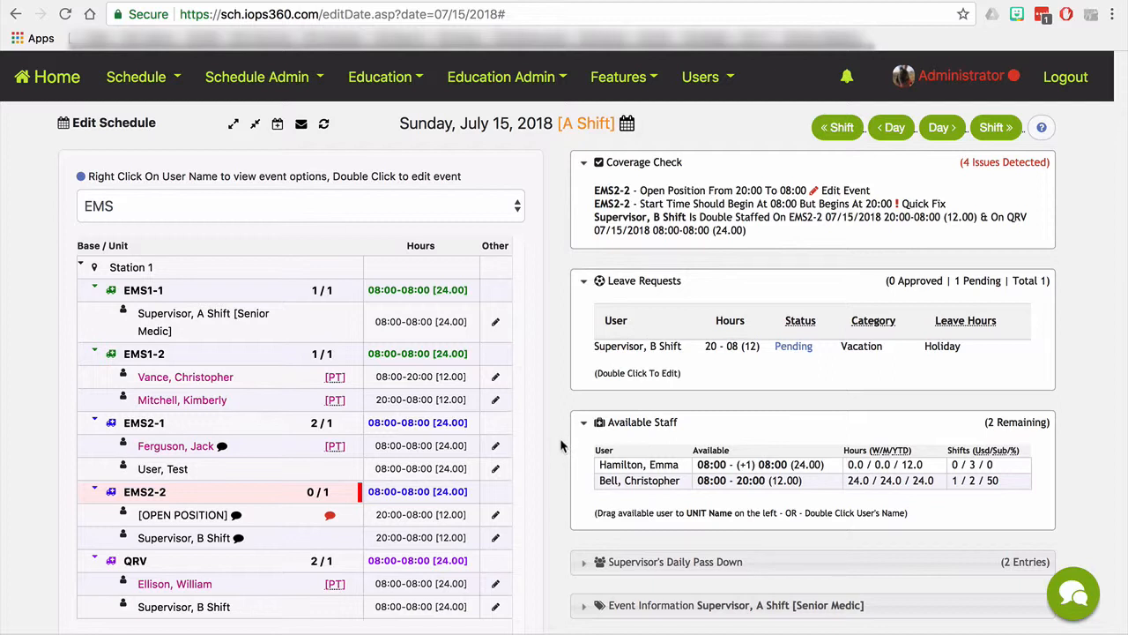
# - Review the General, Equipment Issues and Vehicle Issues sections of the Supervisor's Daily Pass Down entry, and update the entry
pyautogui.click(583, 561)
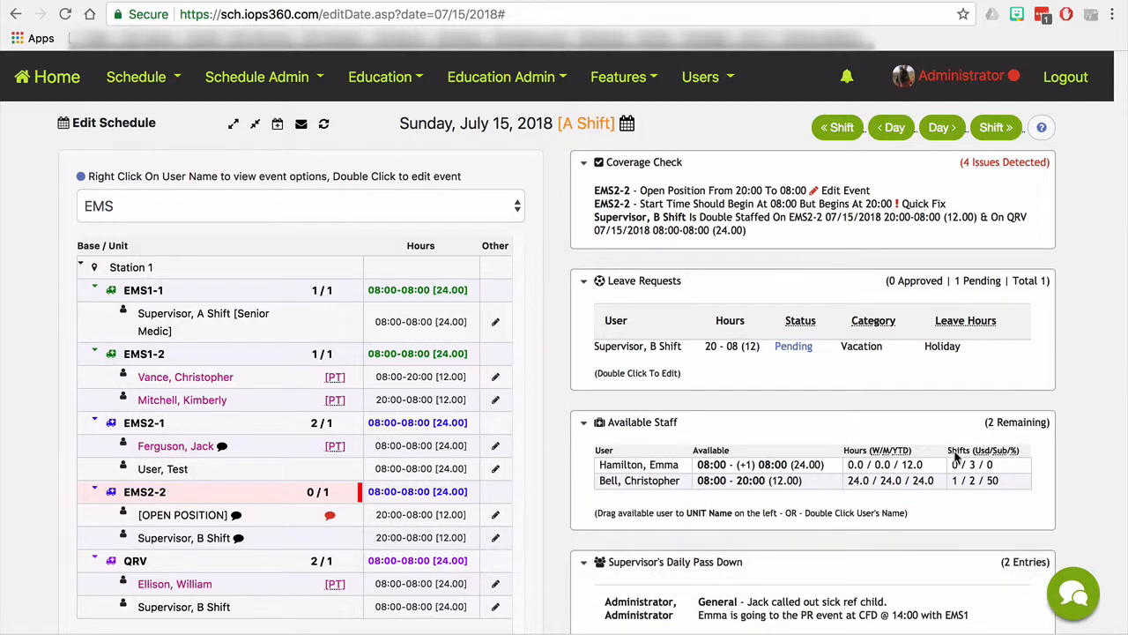
pyautogui.scroll(-3, 943, 465)
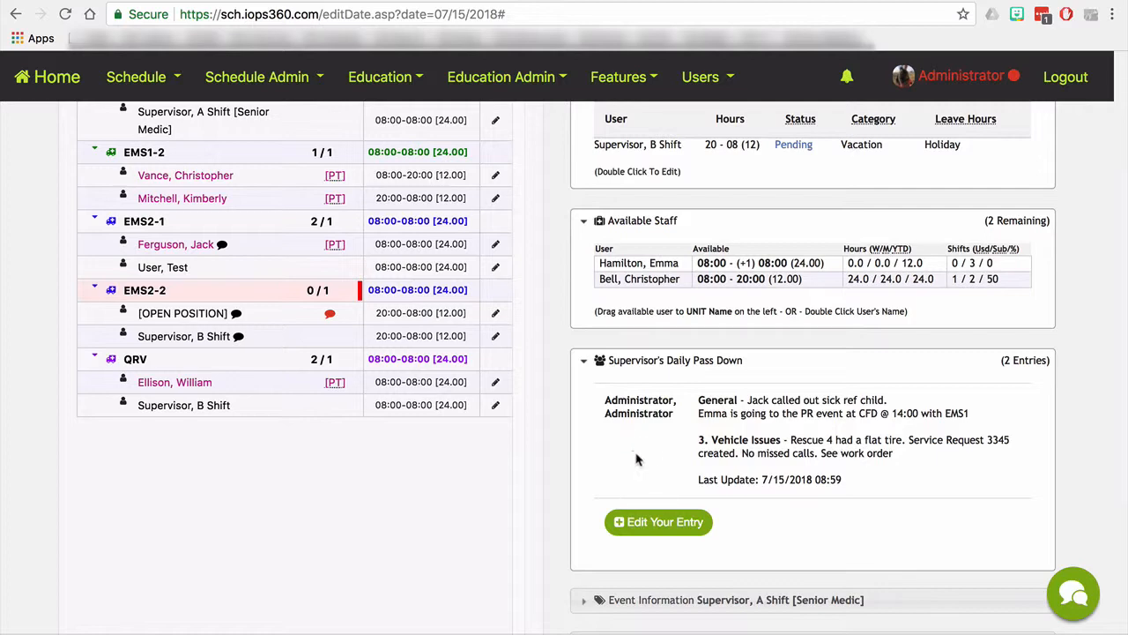
pyautogui.click(652, 519)
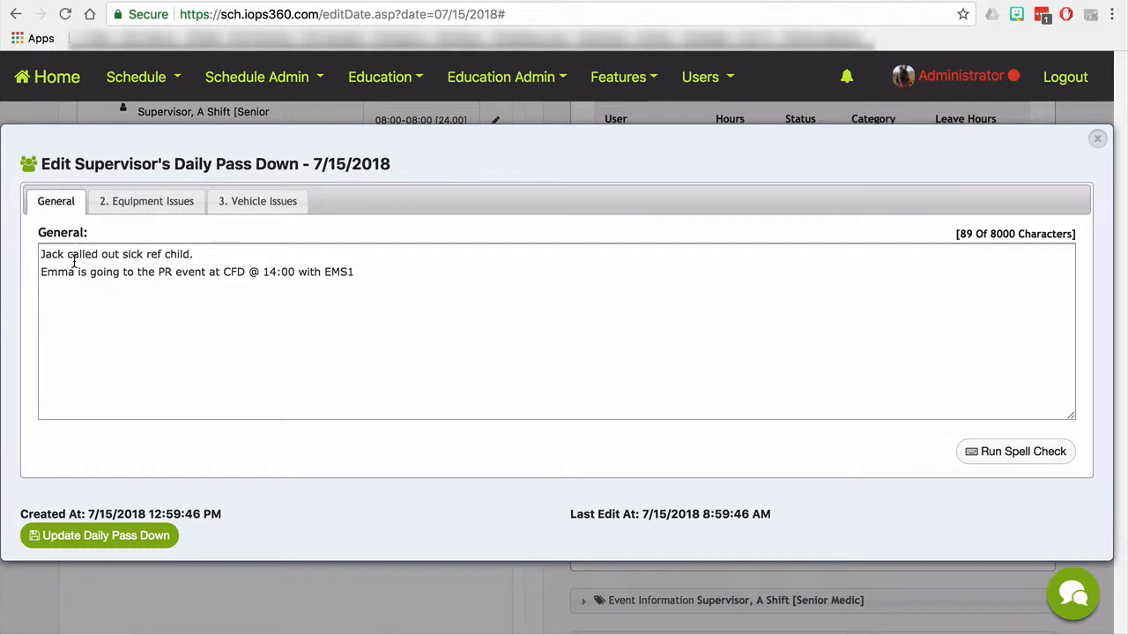
pyautogui.click(233, 201)
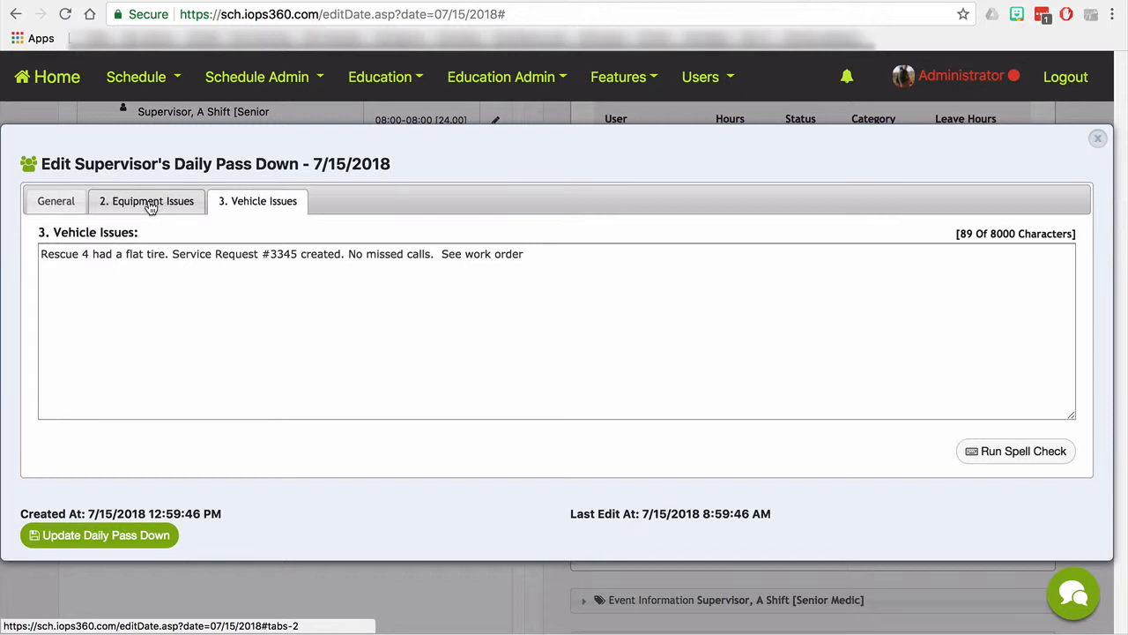
pyautogui.click(151, 207)
pyautogui.click(258, 207)
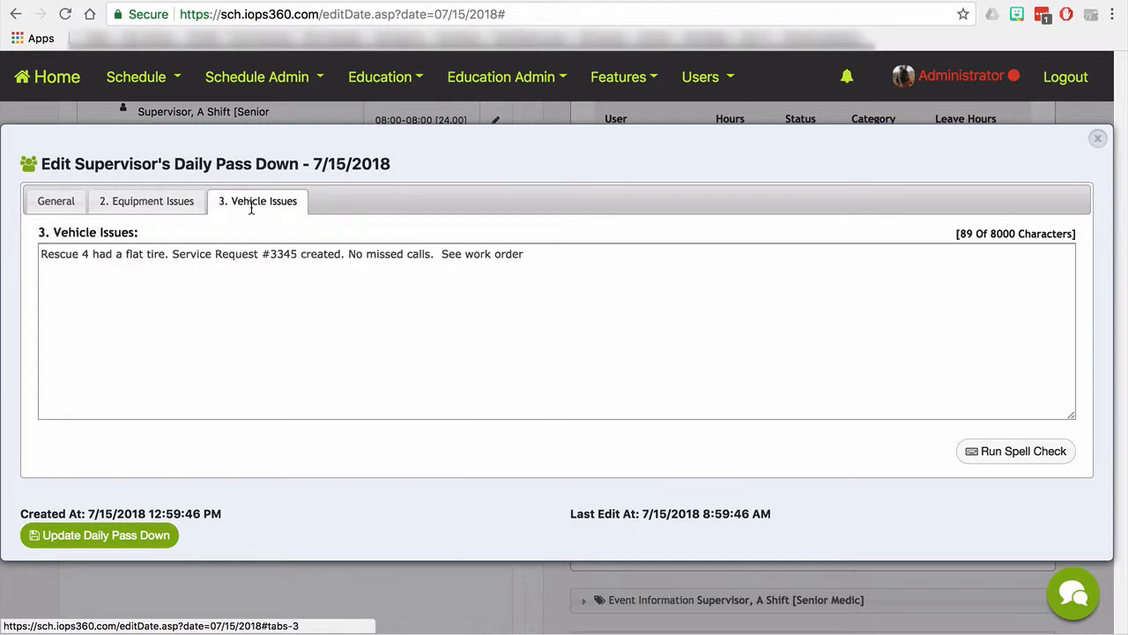
pyautogui.click(70, 206)
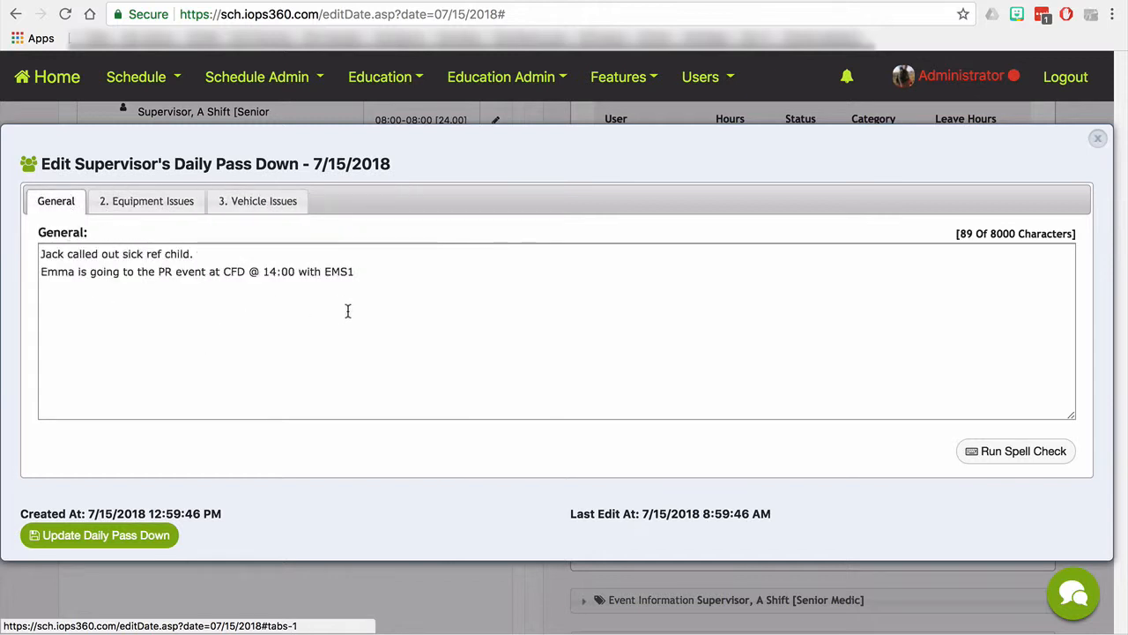
pyautogui.click(101, 536)
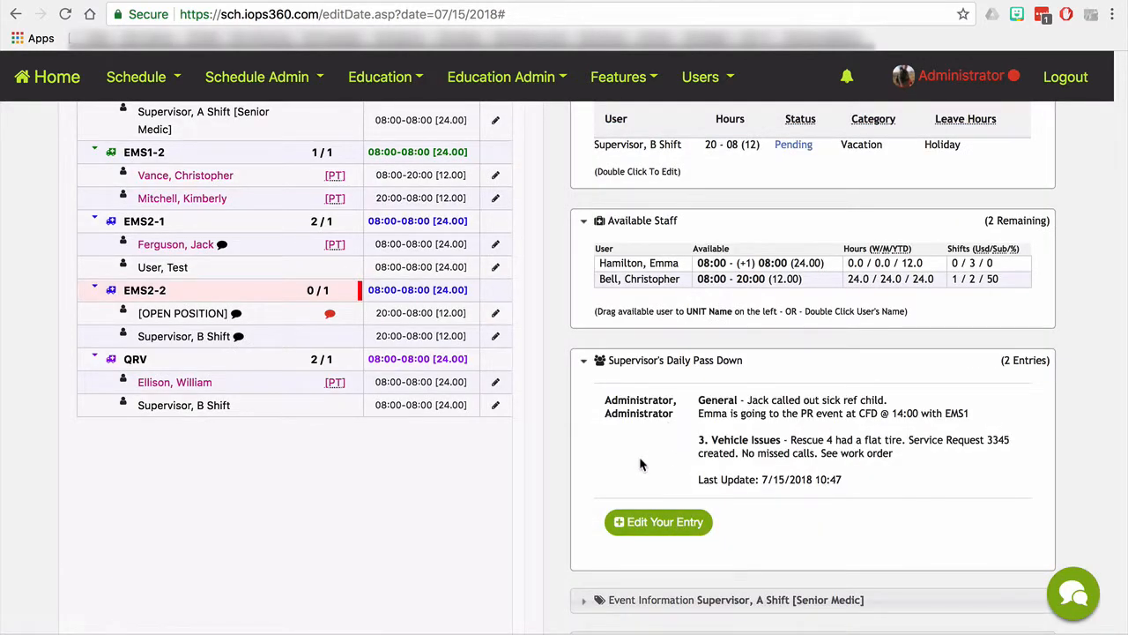
# - Show the event information for the A Shift supervisor's event
pyautogui.scroll(-1, 641, 464)
pyautogui.scroll(-1, 641, 465)
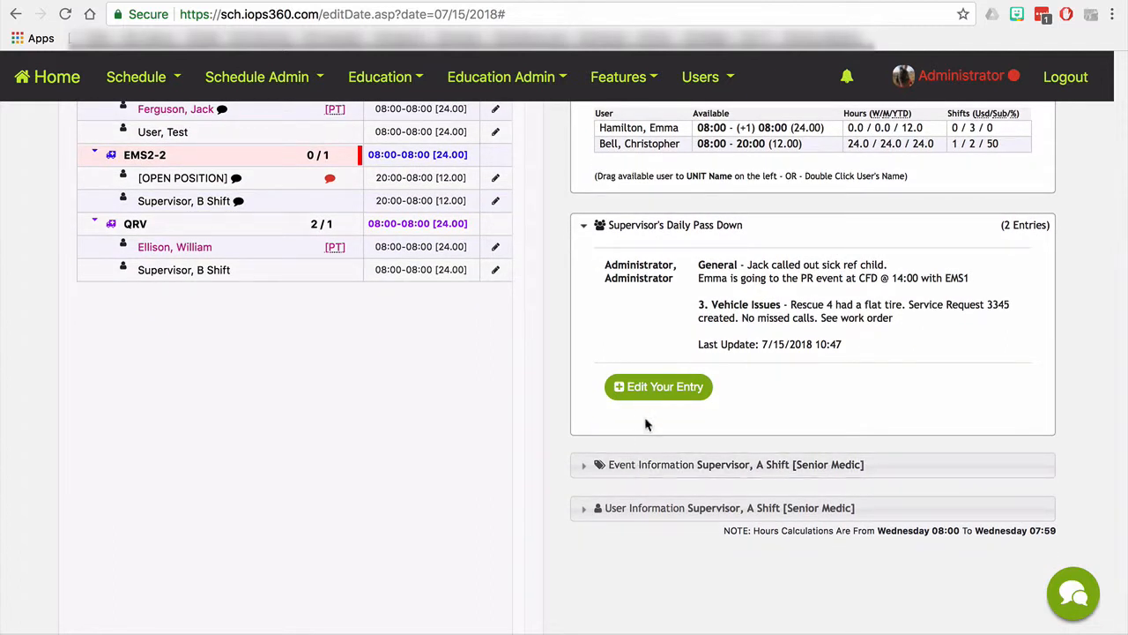
pyautogui.click(586, 470)
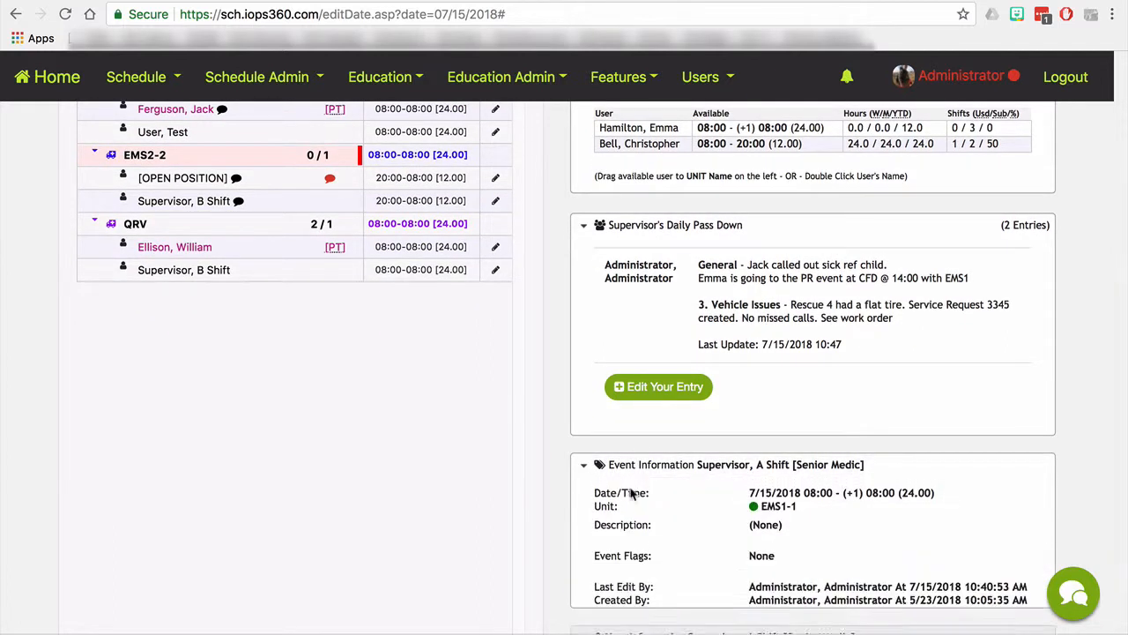
# - Show the user information for the A Shift supervisor and review the unit, status, hours and nearby shifts
pyautogui.scroll(-2, 656, 493)
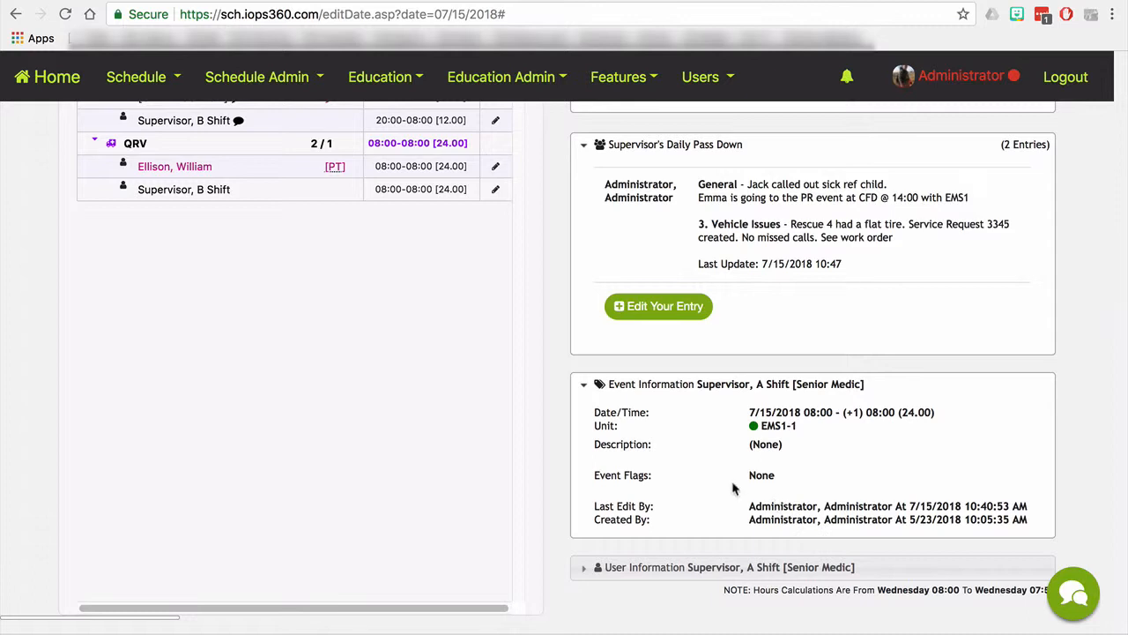
pyautogui.click(582, 569)
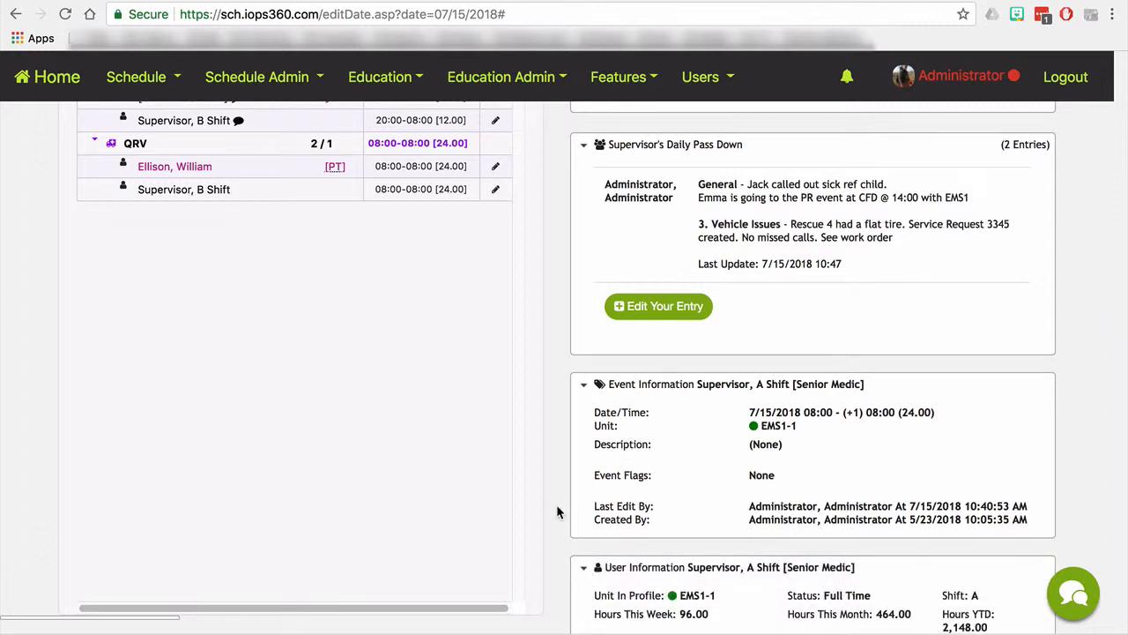
pyautogui.scroll(-3, 557, 511)
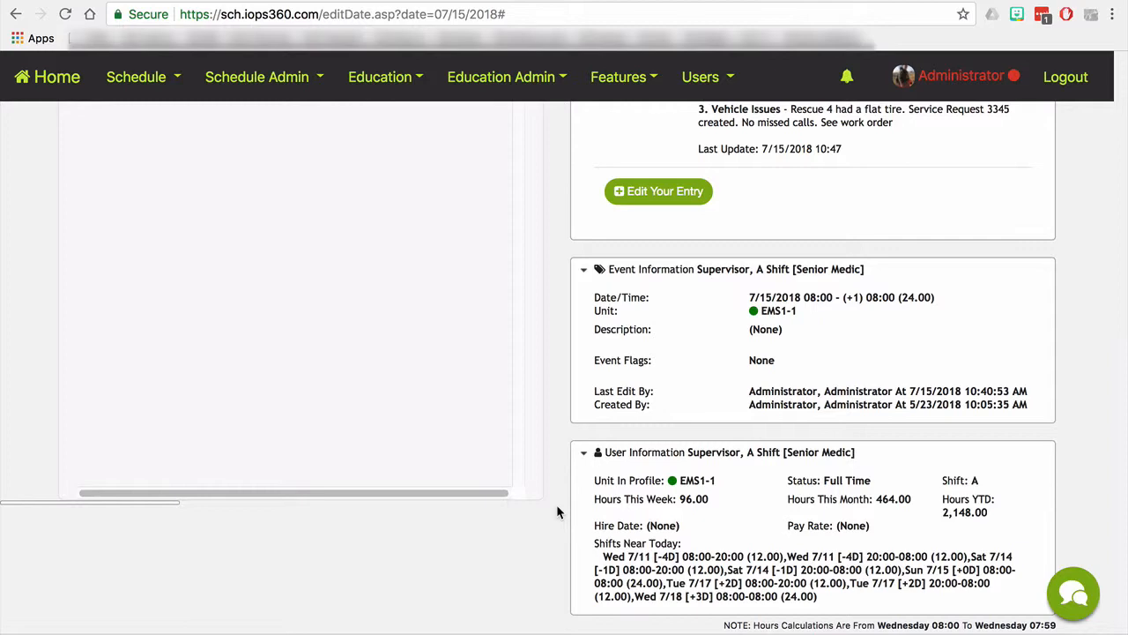
pyautogui.scroll(1, 557, 511)
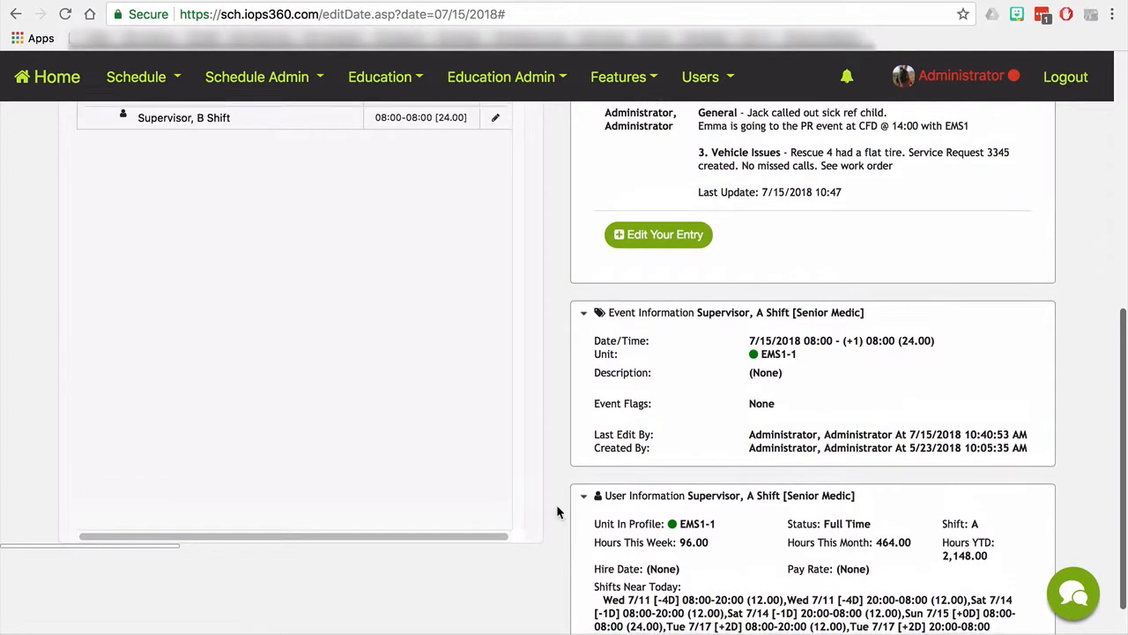
pyautogui.scroll(1, 557, 511)
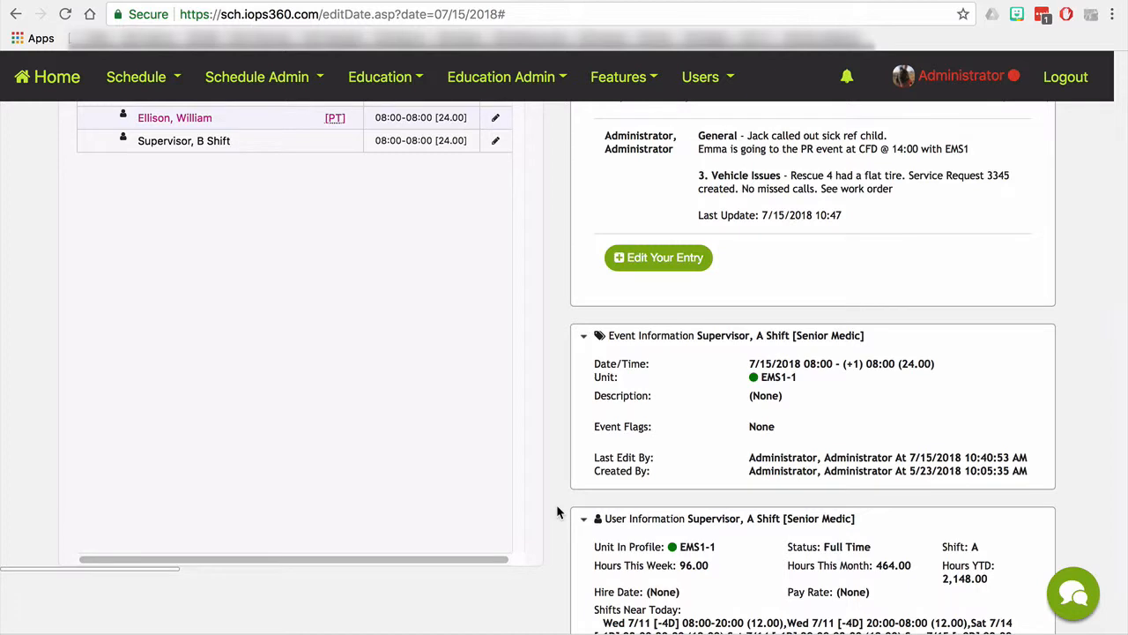
pyautogui.scroll(-1, 556, 509)
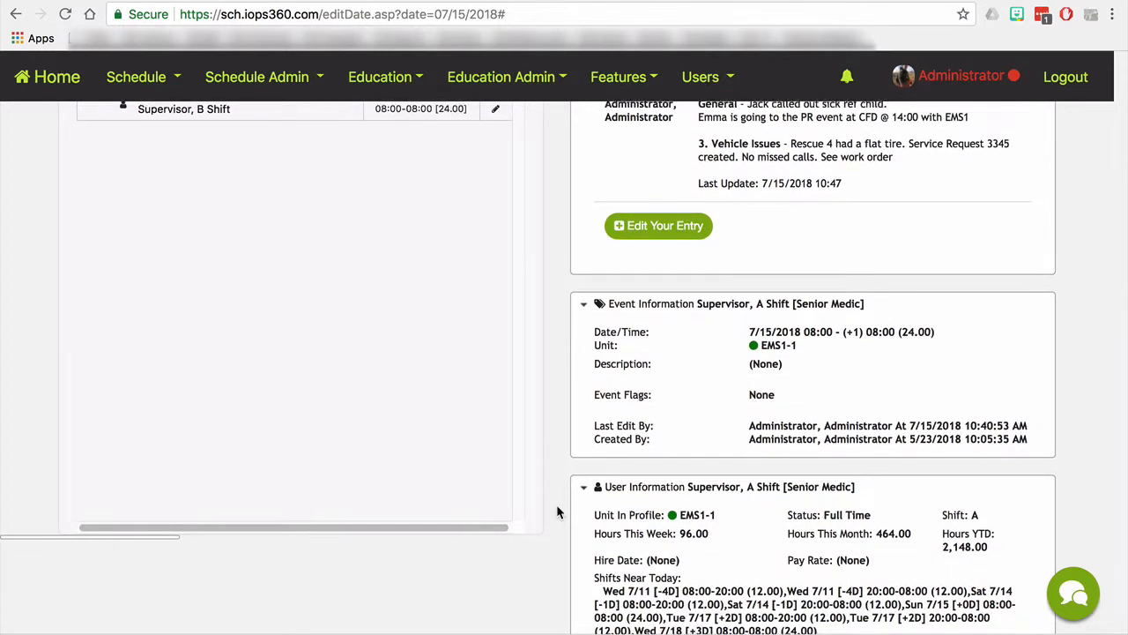
pyautogui.scroll(1, 556, 511)
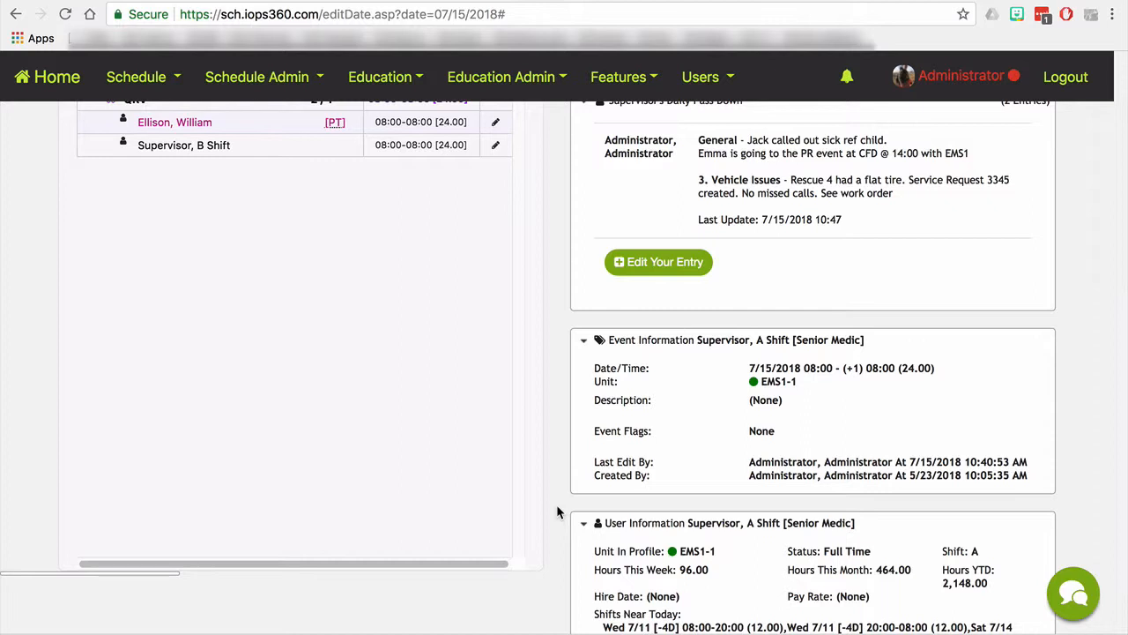
# - Start moving the A Shift supervisor on EMS1-1 to leave, with the leave starting at 09:30
pyautogui.scroll(5, 556, 504)
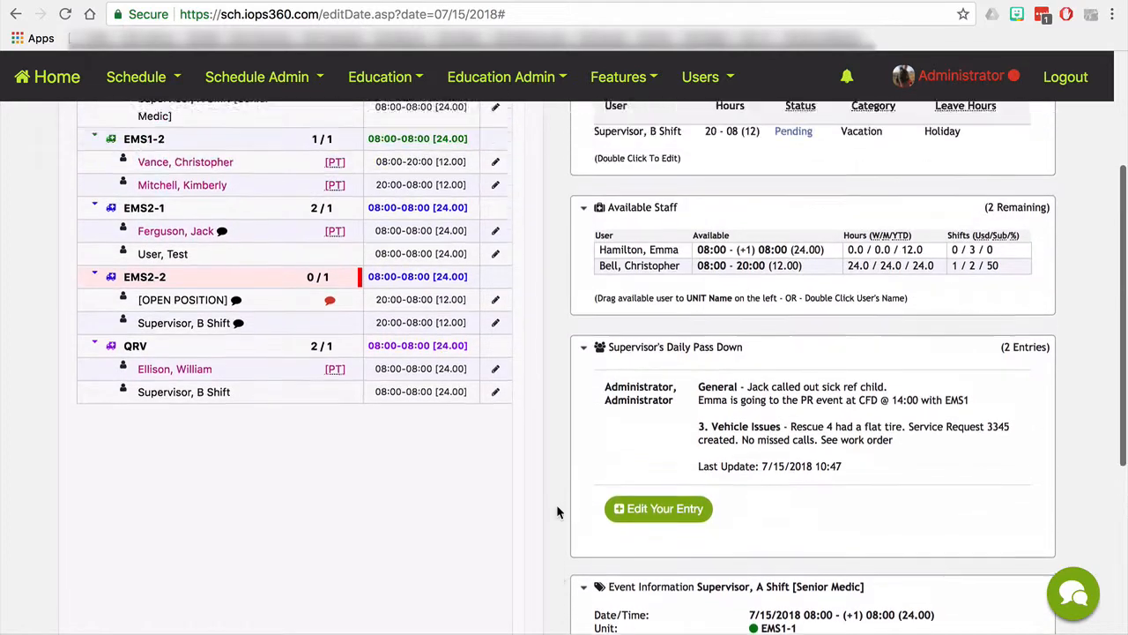
pyautogui.scroll(4, 557, 511)
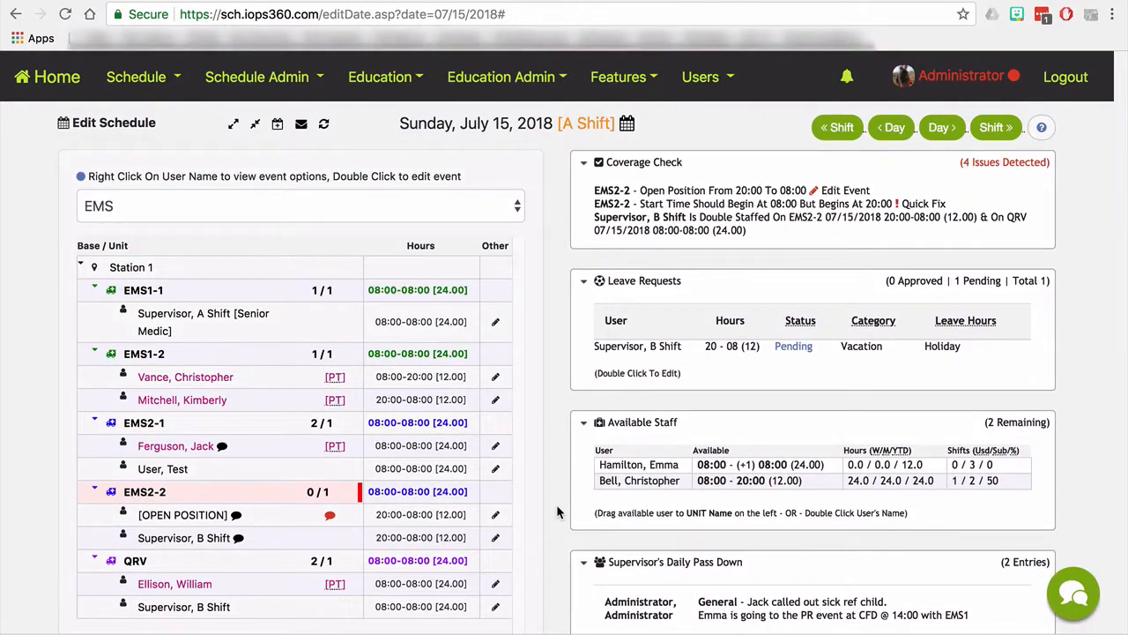
pyautogui.rightClick(188, 321)
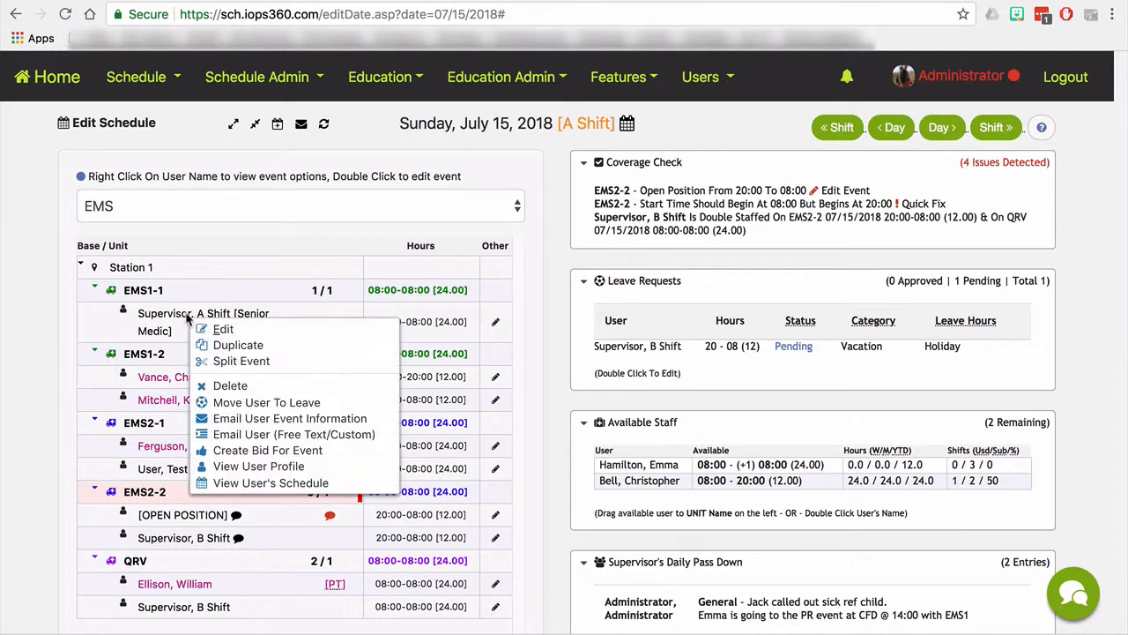
pyautogui.click(245, 404)
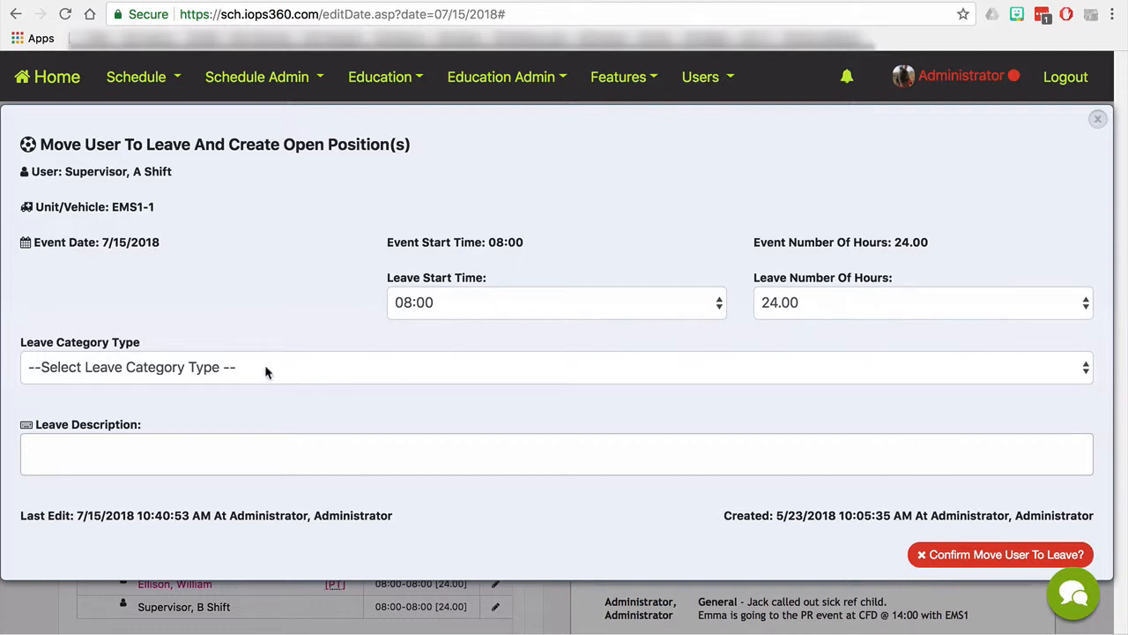
pyautogui.click(429, 310)
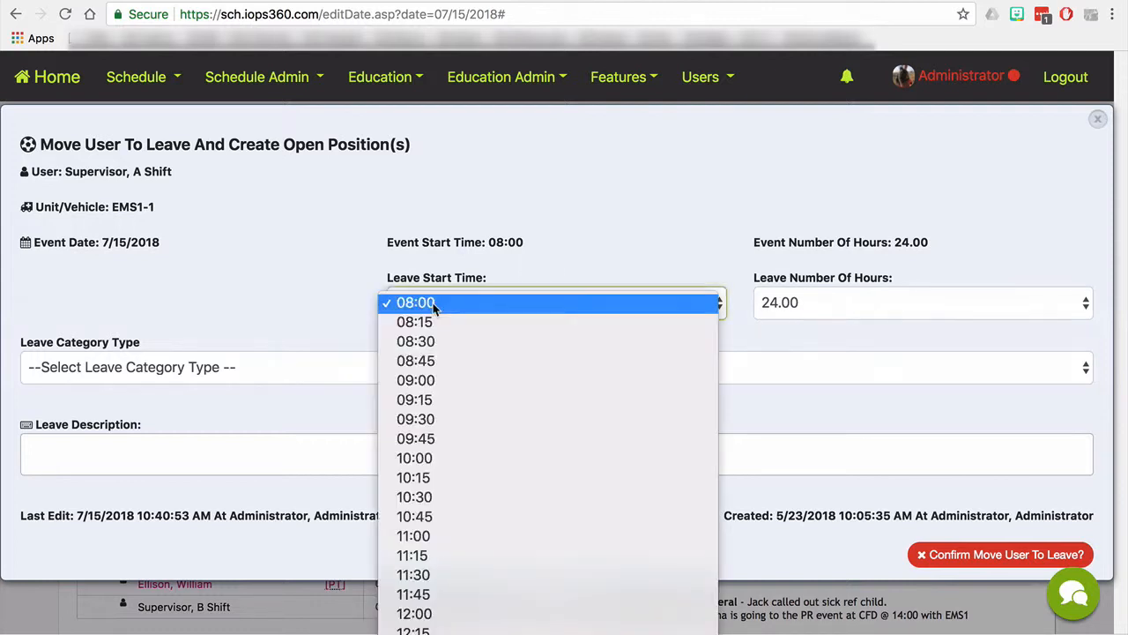
pyautogui.click(431, 421)
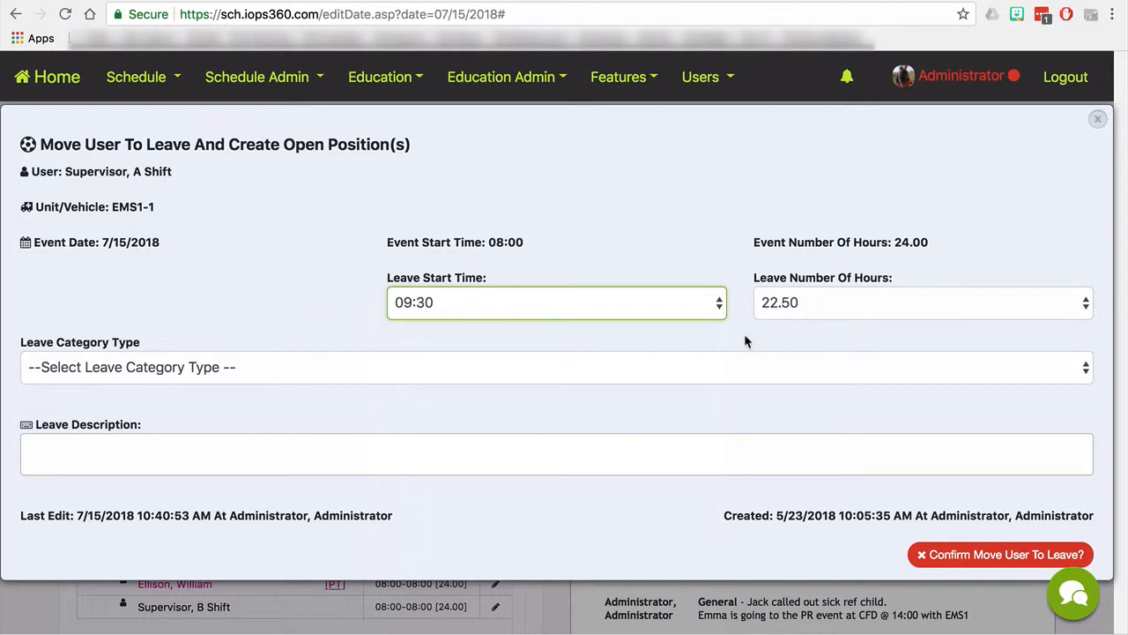
# - Set the leave category to Vacation and the leave hours type to Holiday, and confirm moving the A Shift supervisor to leave
pyautogui.click(185, 372)
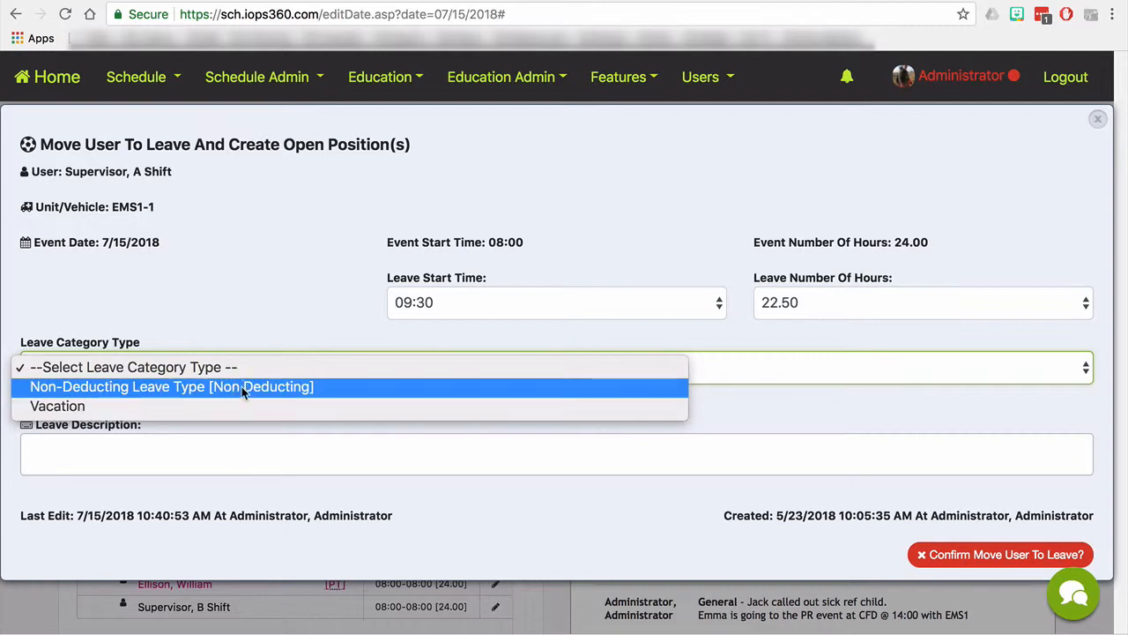
pyautogui.click(55, 407)
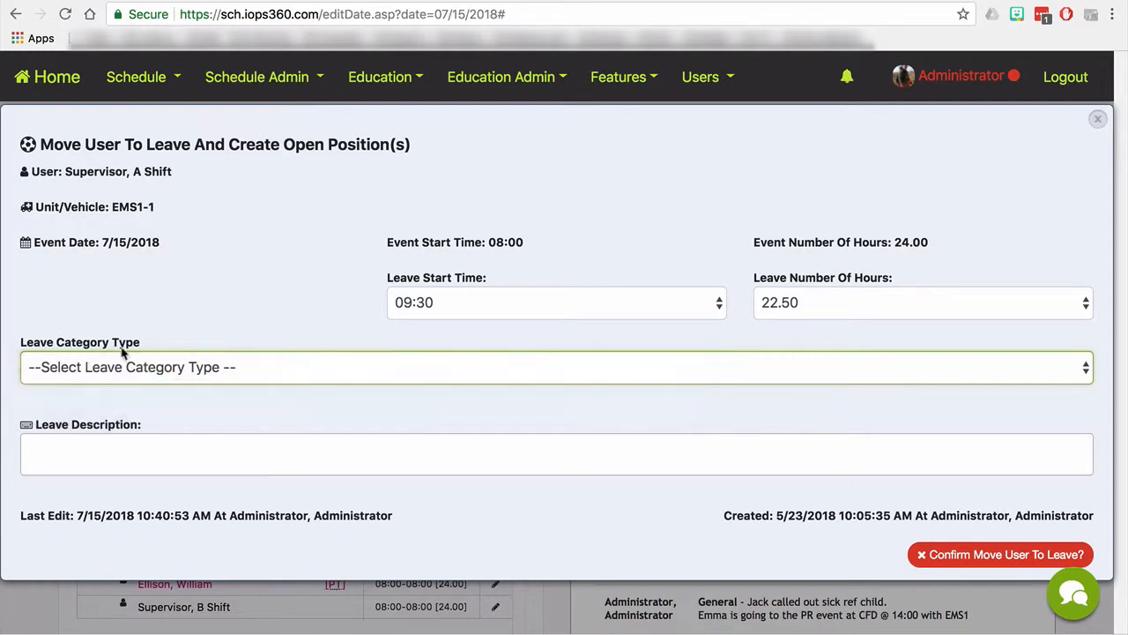
pyautogui.click(162, 410)
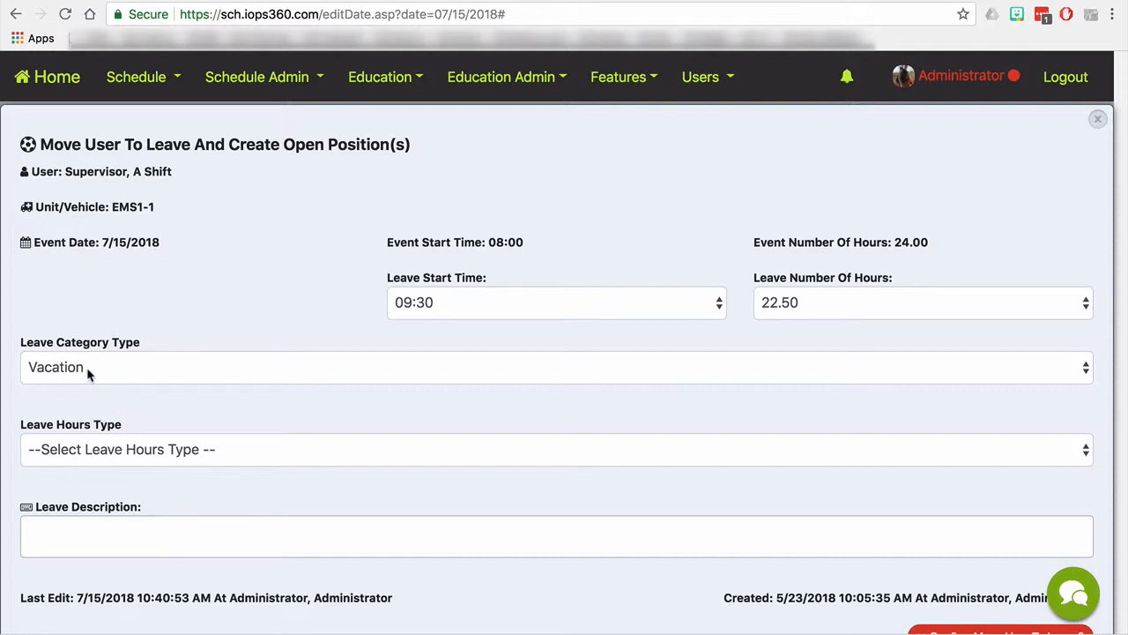
pyautogui.click(89, 455)
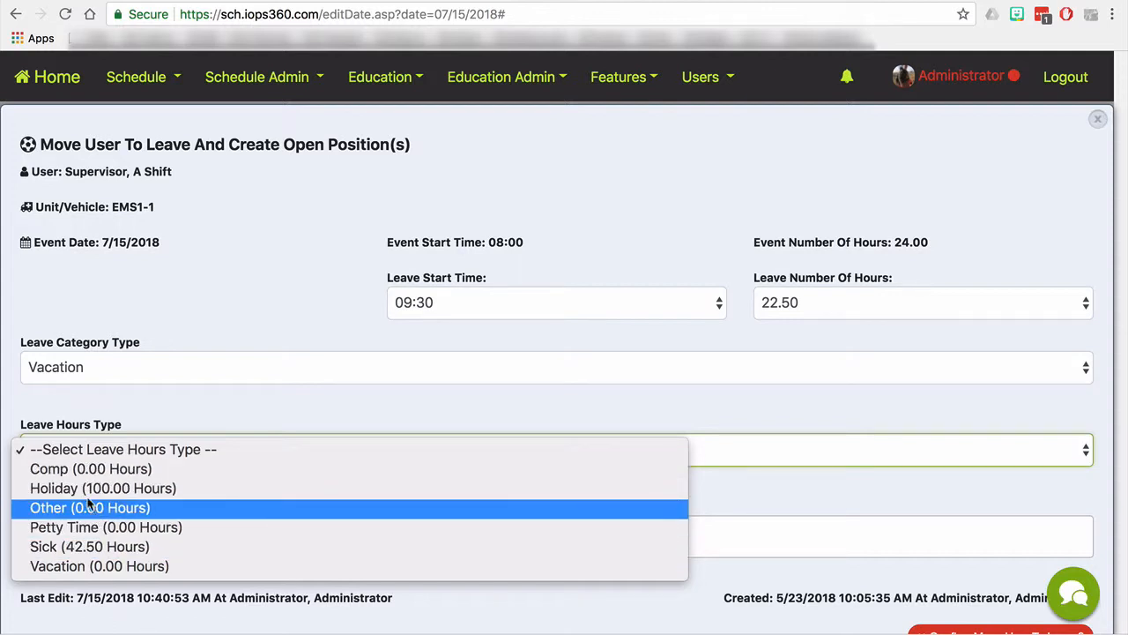
pyautogui.click(89, 550)
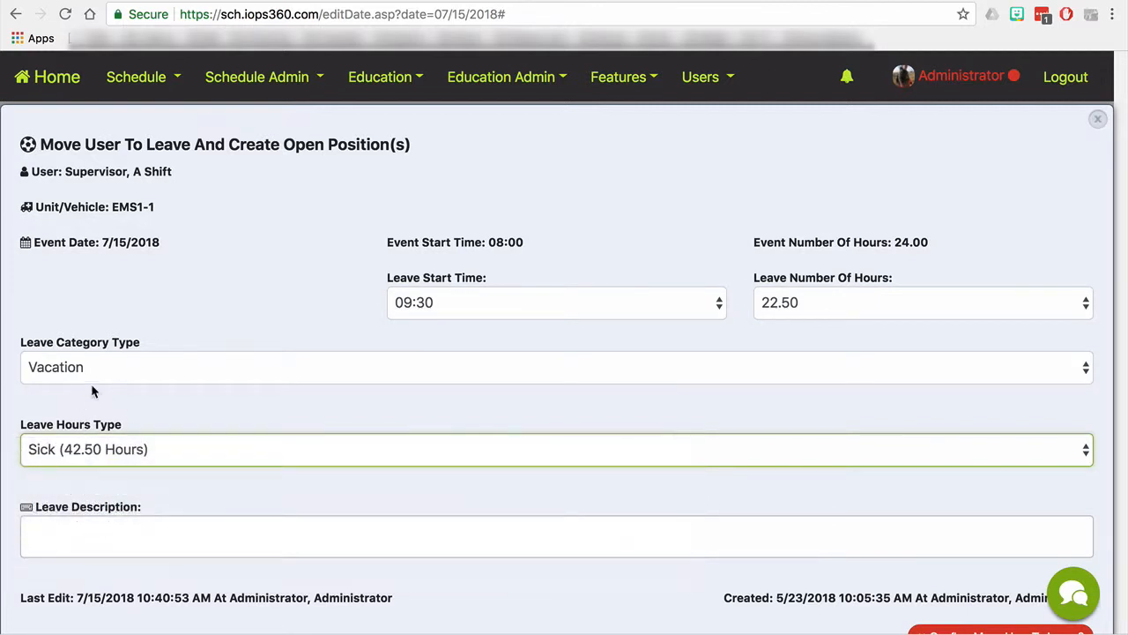
pyautogui.click(99, 371)
pyautogui.click(78, 369)
pyautogui.click(75, 452)
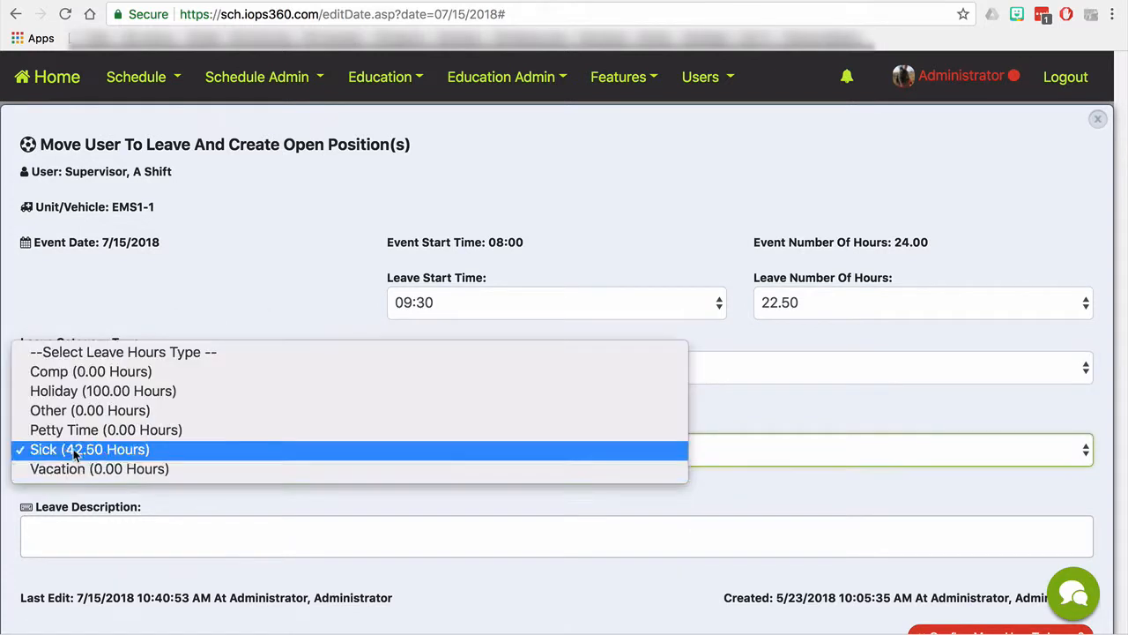
pyautogui.click(100, 391)
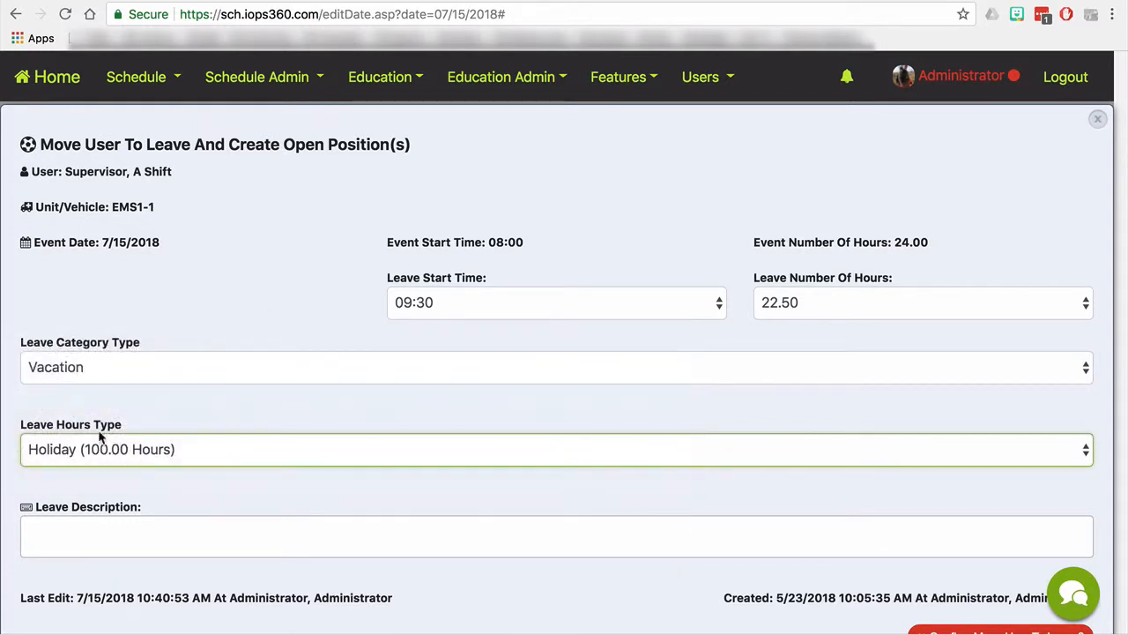
pyautogui.click(129, 538)
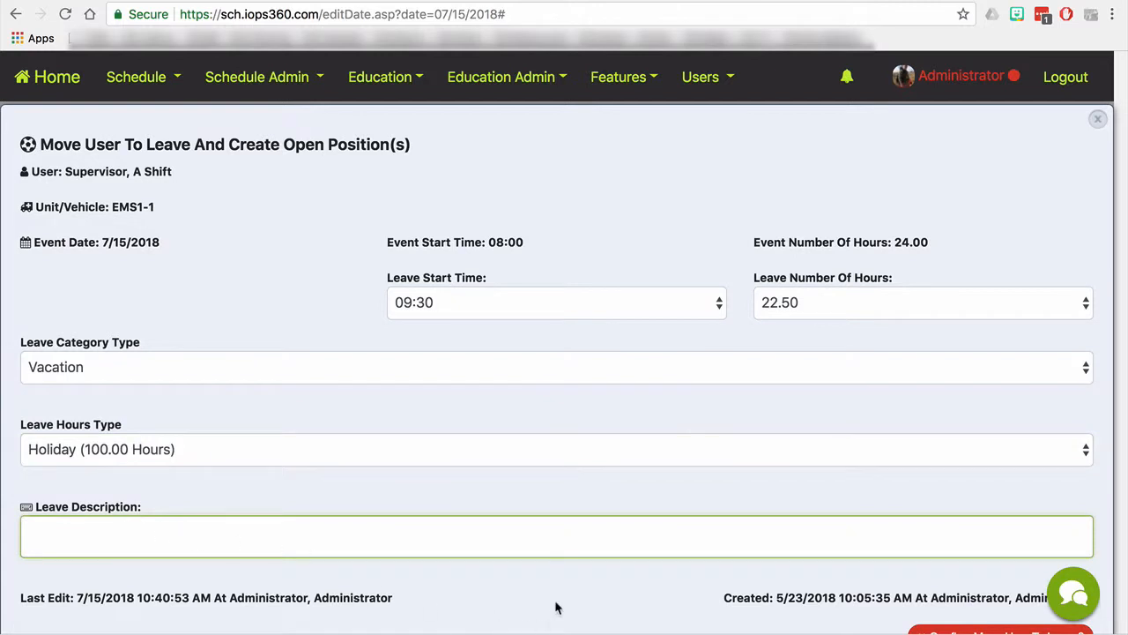
pyautogui.scroll(-2, 557, 607)
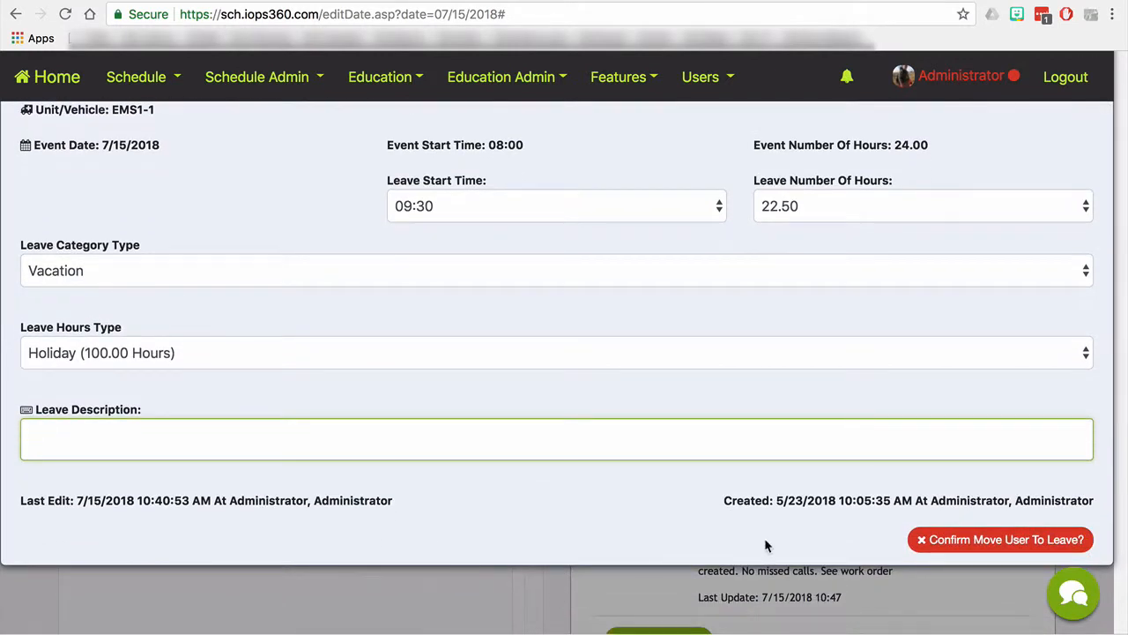
pyautogui.click(929, 542)
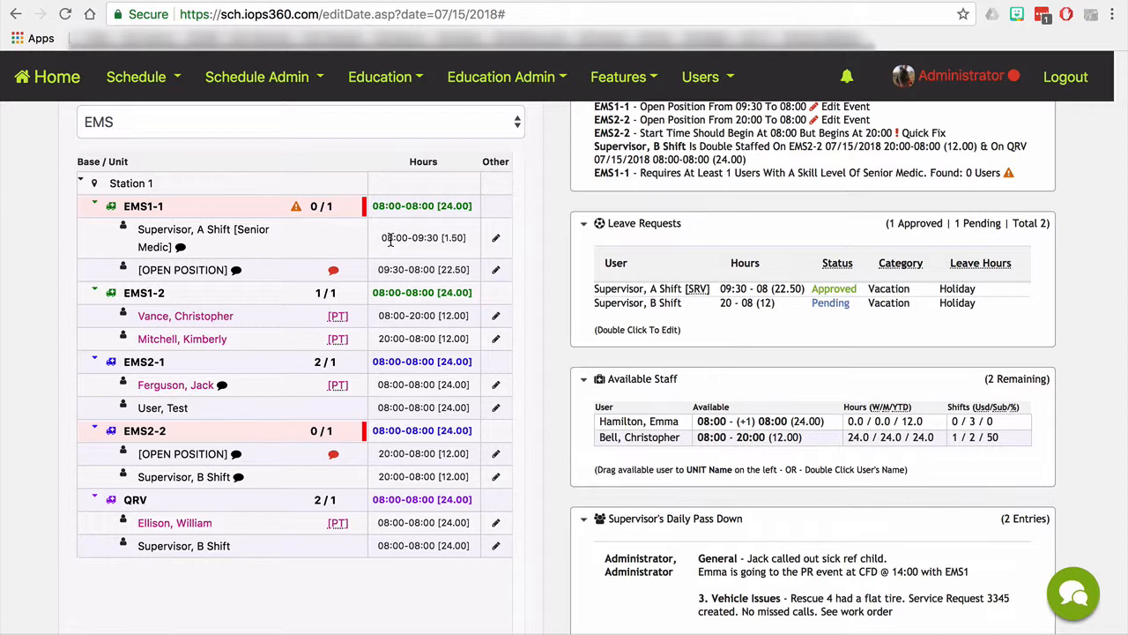
# - Assign a part-time user to EMS1-1's open position starting at 09:30 for 22.50 hours, and update the event
pyautogui.doubleClick(196, 272)
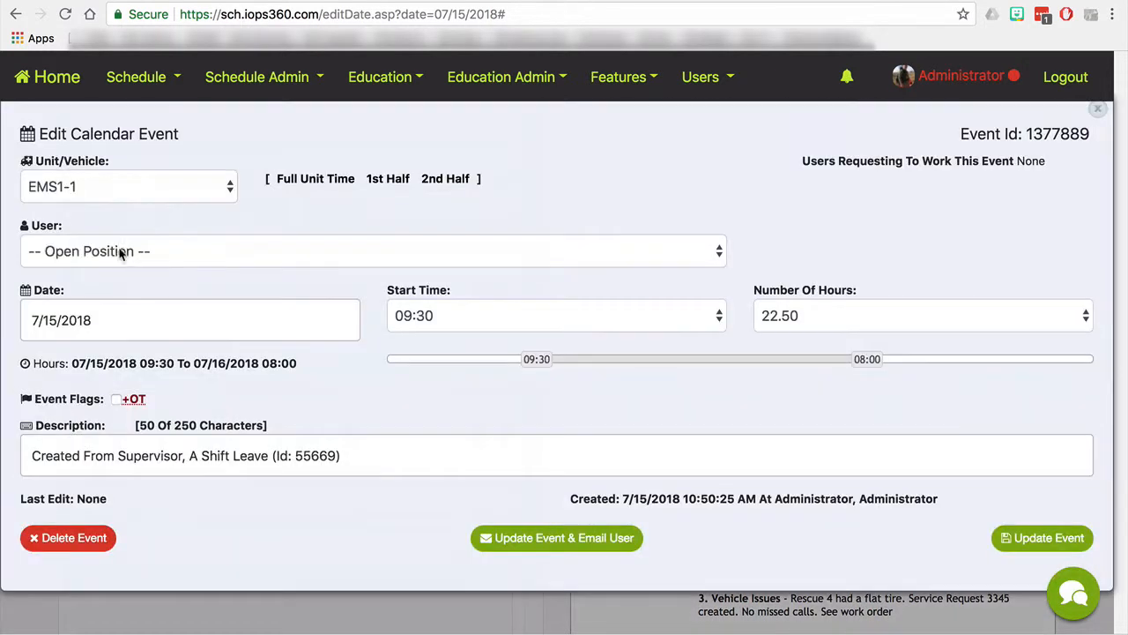
pyautogui.click(111, 254)
pyautogui.click(101, 330)
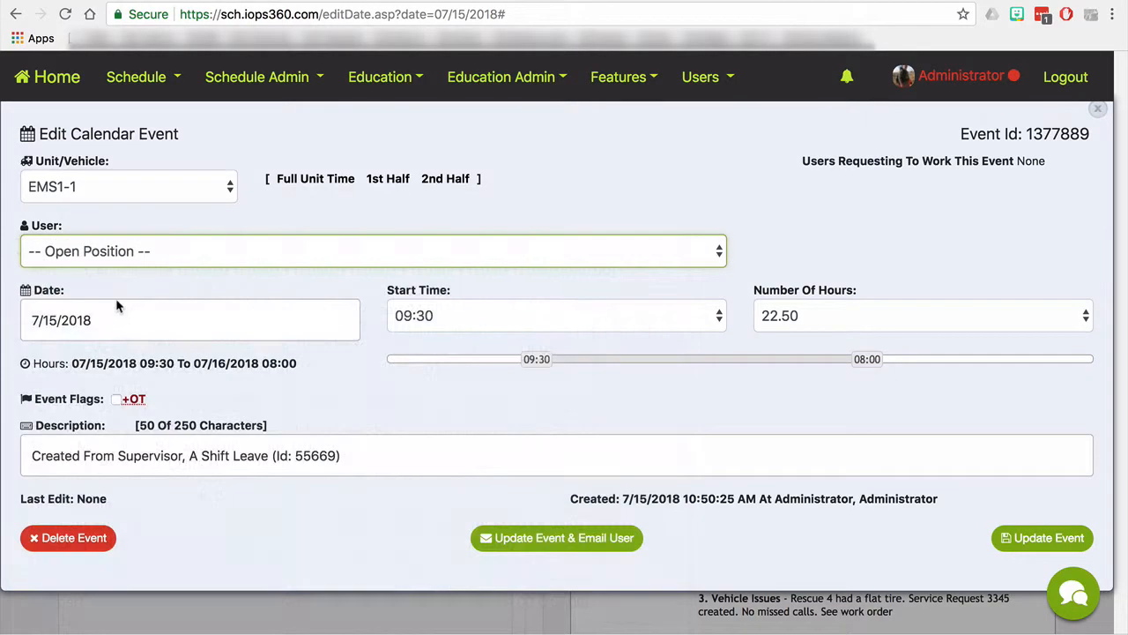
pyautogui.click(1028, 541)
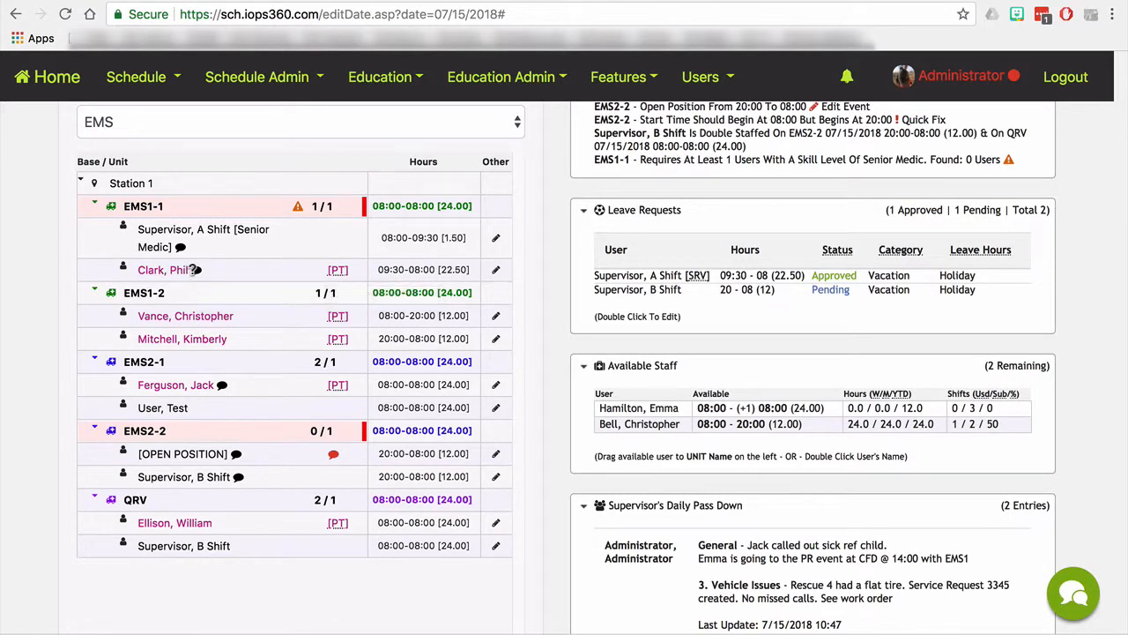
# - Switch the schedule from EMS to all units and divisions, and collapse the BBT and Station 1 groups
pyautogui.moveTo(195, 270)
pyautogui.scroll(-1, 554, 376)
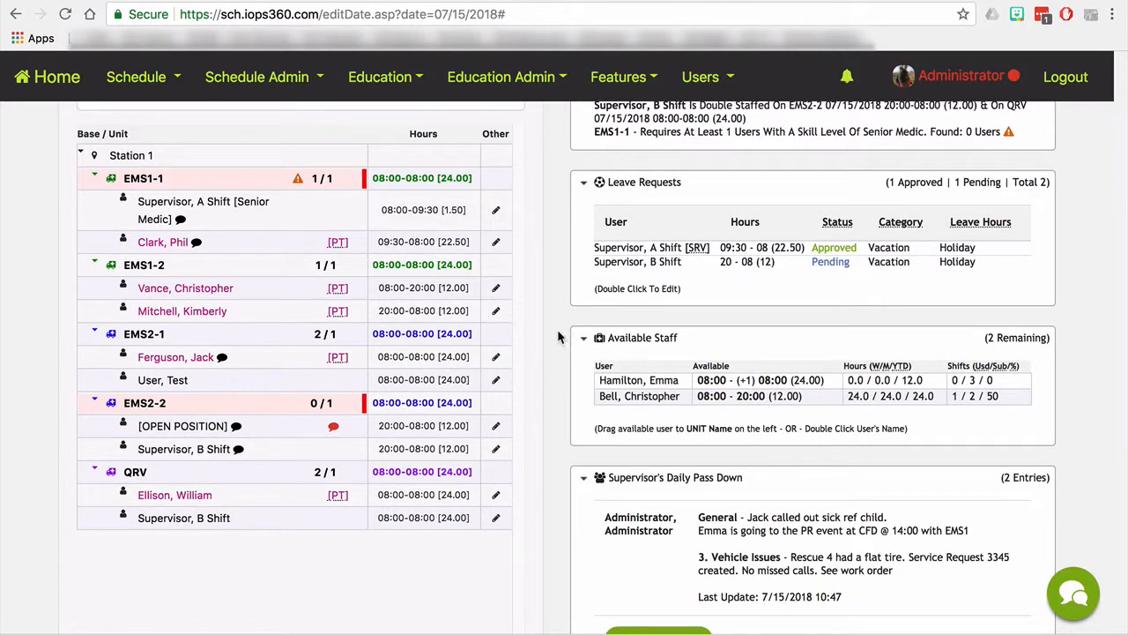
pyautogui.scroll(-5, 557, 335)
pyautogui.scroll(6, 551, 333)
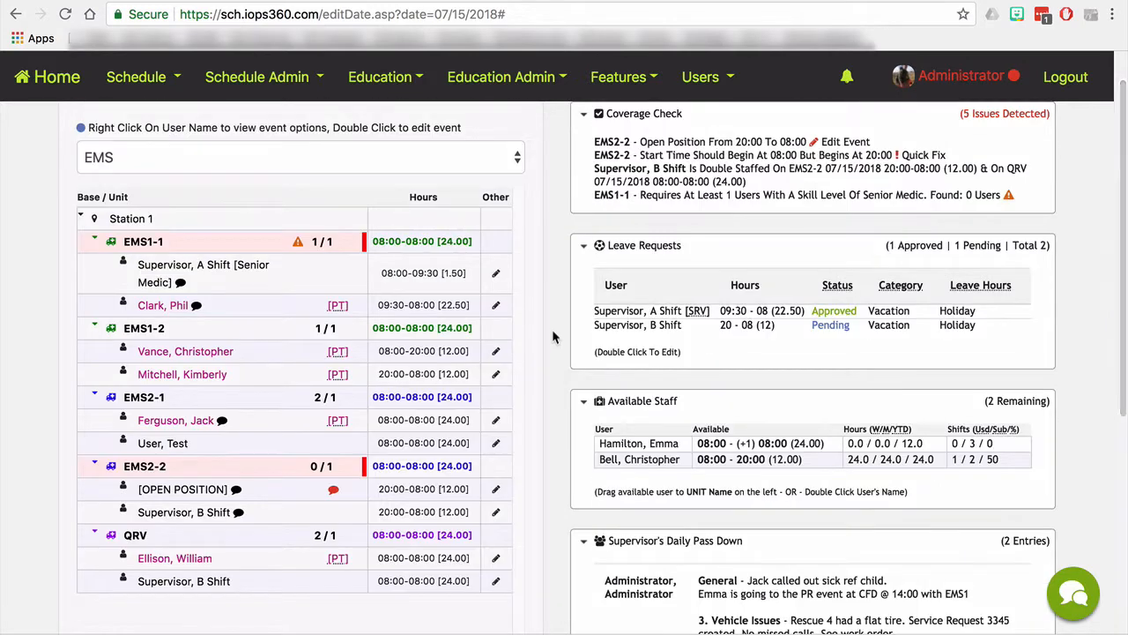
pyautogui.scroll(2, 569, 310)
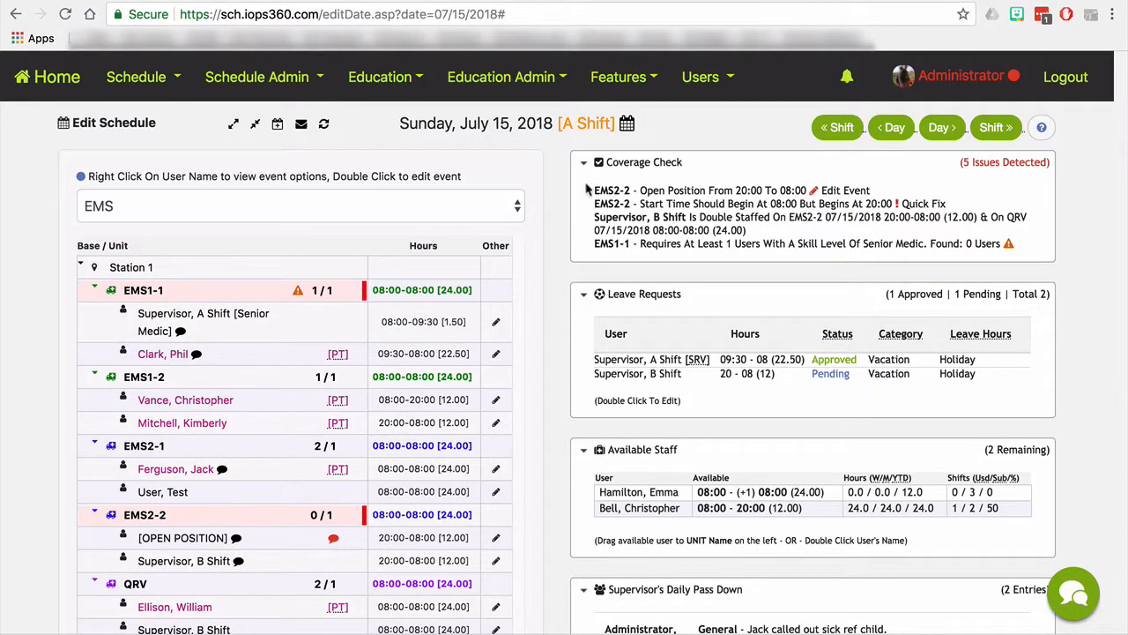
pyautogui.click(253, 127)
pyautogui.click(233, 125)
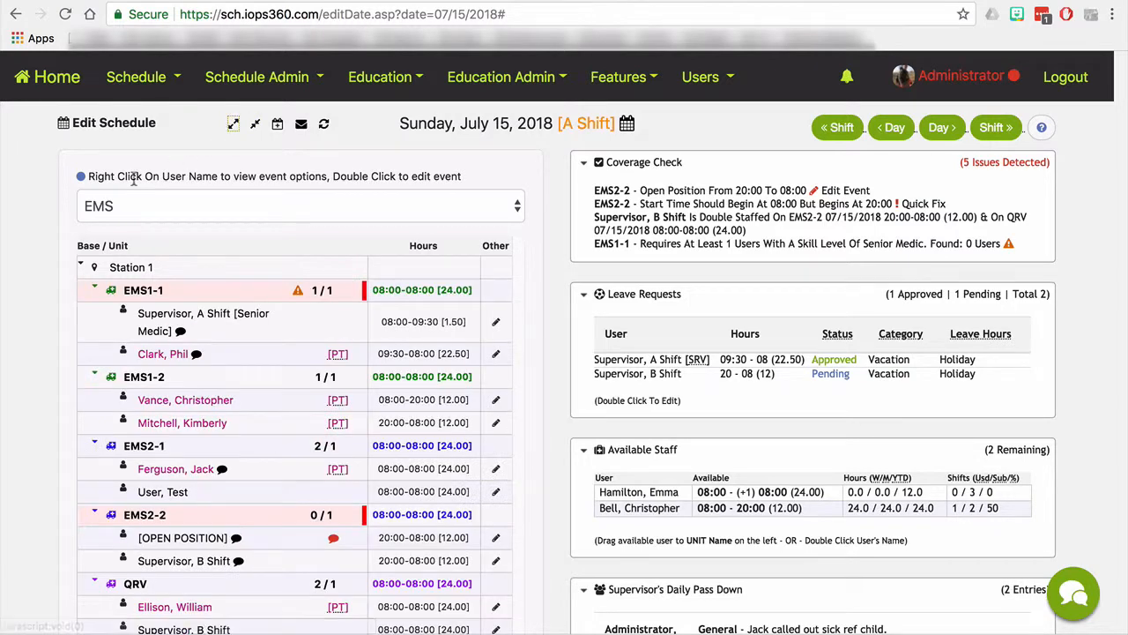
pyautogui.click(104, 210)
pyautogui.click(168, 168)
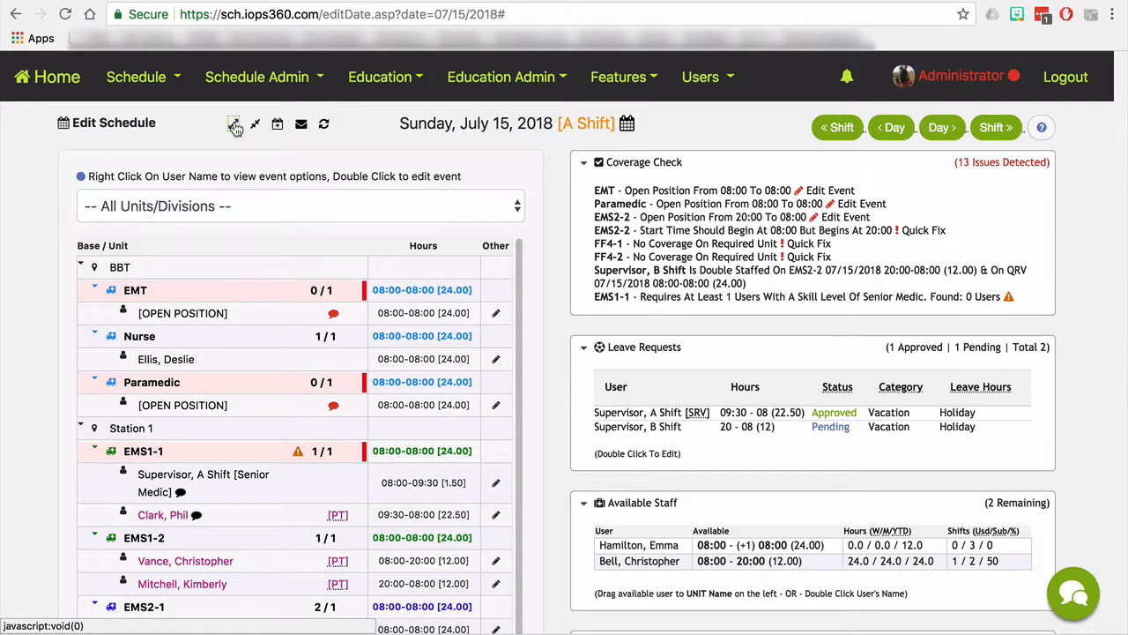
pyautogui.click(80, 266)
pyautogui.click(80, 289)
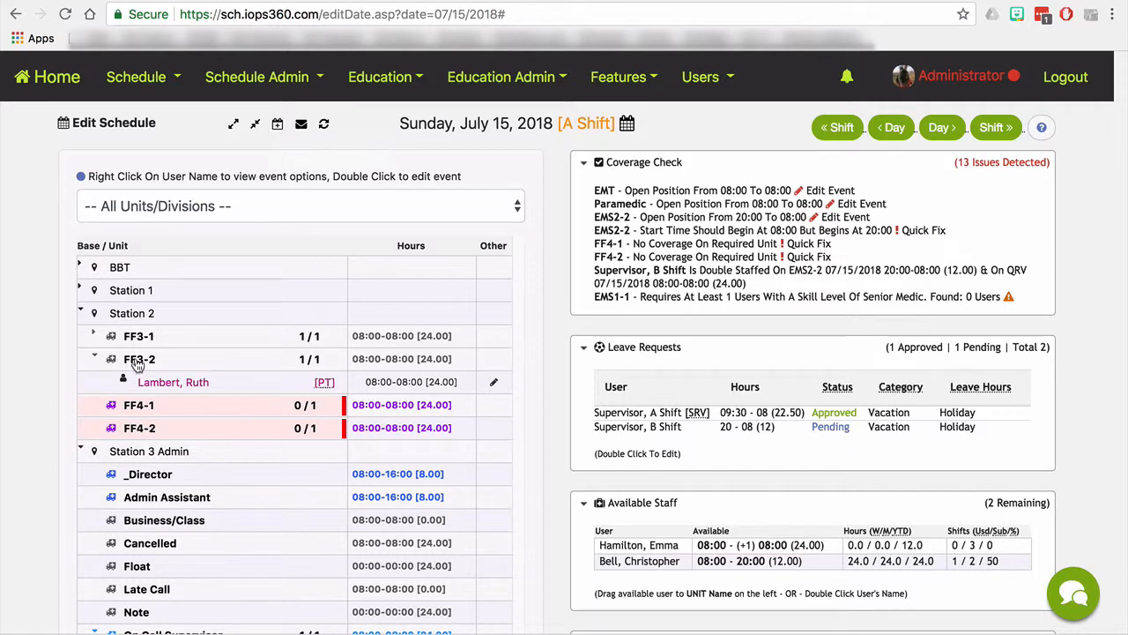
# - Create a new event on unit FF4-1 for July 15, 2018, assigning a named user instead of an open position
pyautogui.rightClick(136, 404)
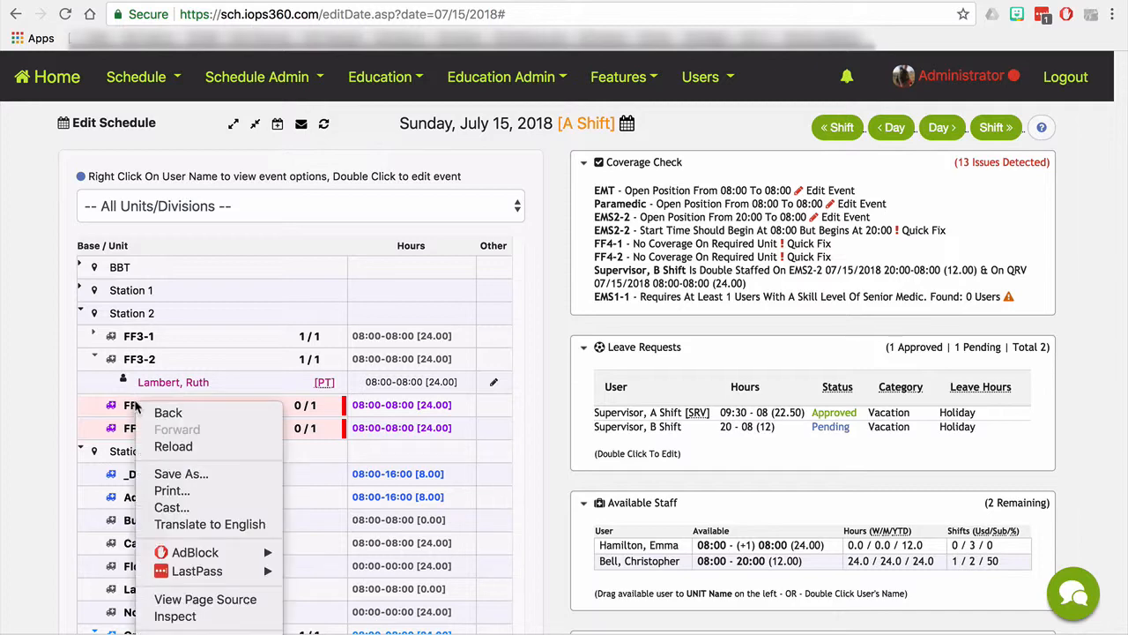
pyautogui.doubleClick(136, 404)
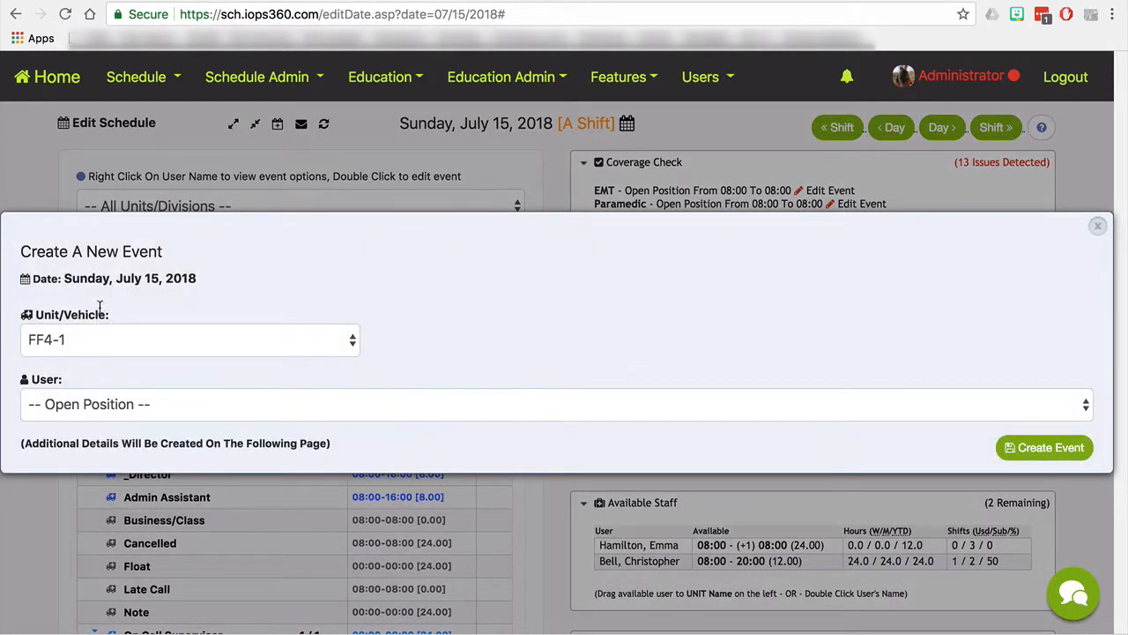
pyautogui.click(126, 411)
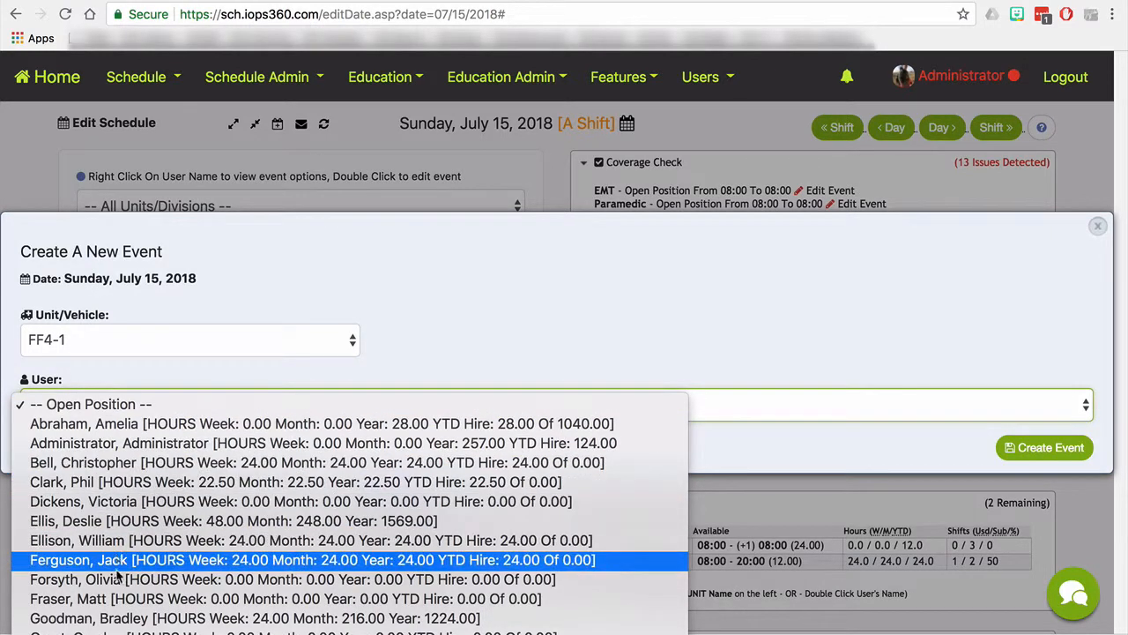
pyautogui.click(125, 600)
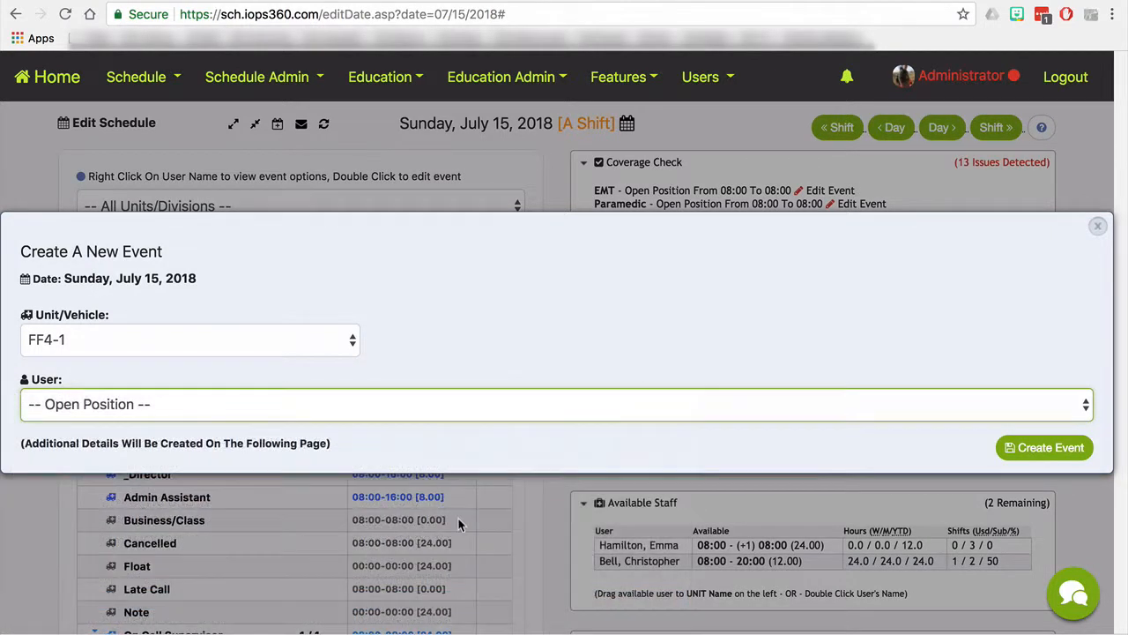
pyautogui.click(1053, 450)
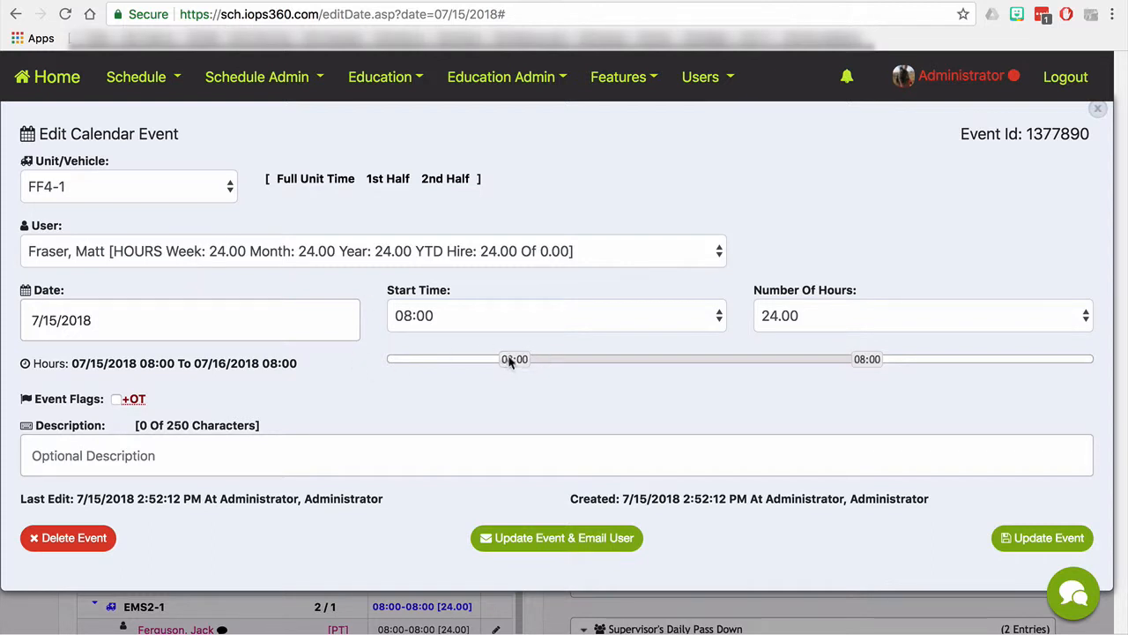
# - Set the new FF4-1 event to run from 12:15 to 23:30 and update the event without emailing the user
pyautogui.moveTo(513, 361); pyautogui.dragTo(566, 368)
pyautogui.moveTo(867, 361); pyautogui.dragTo(742, 363)
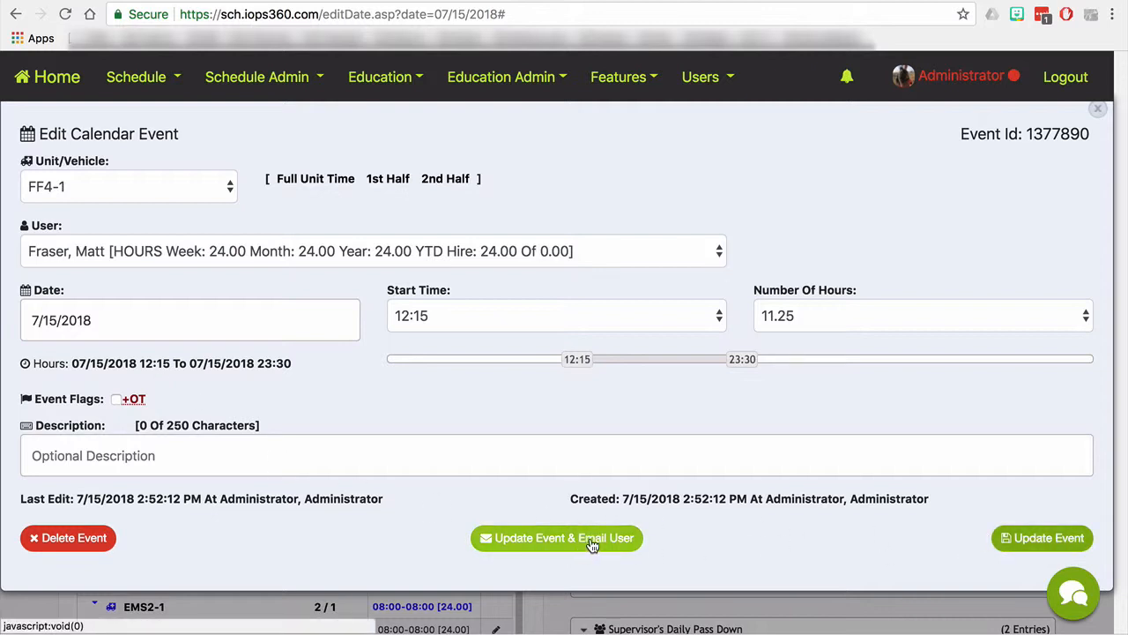
pyautogui.click(1009, 539)
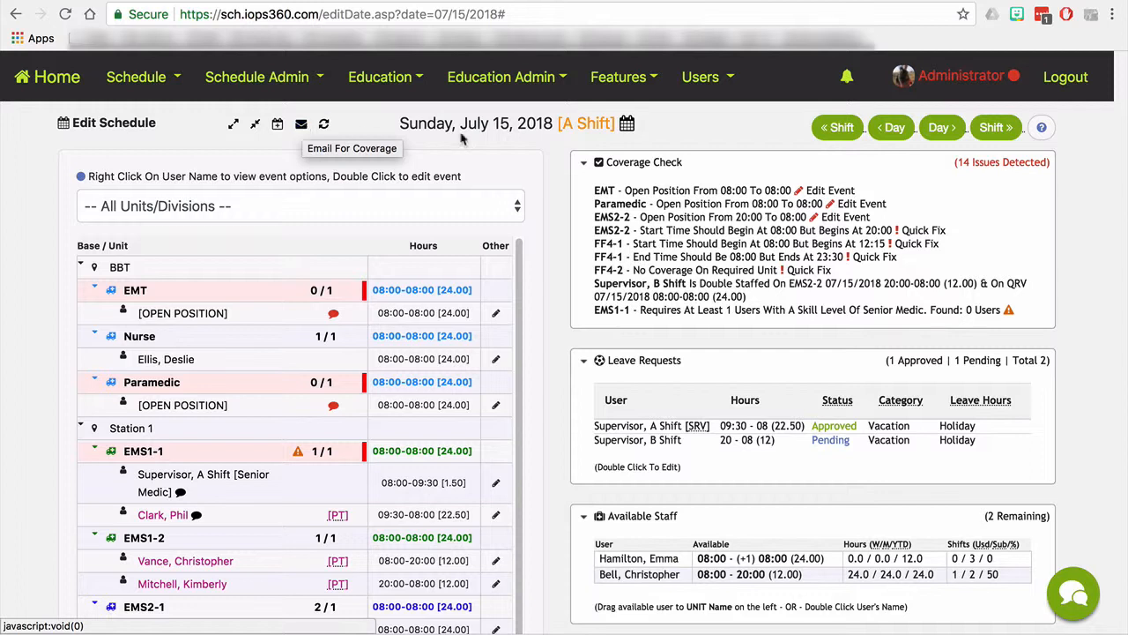
pyautogui.moveTo(485, 126); pyautogui.dragTo(512, 128)
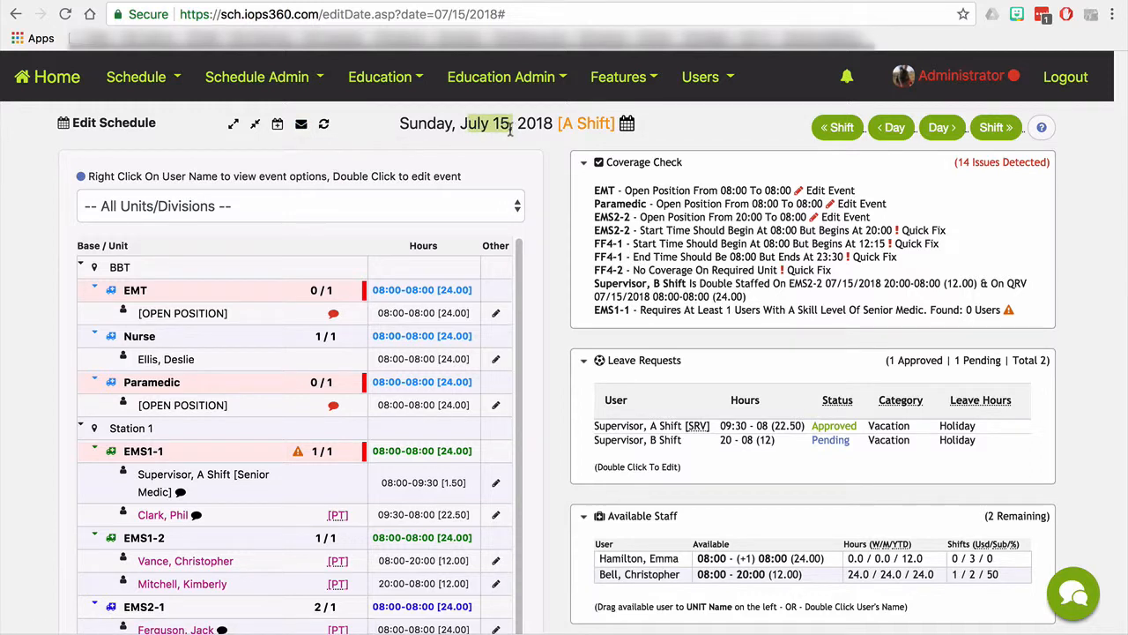
pyautogui.click(334, 133)
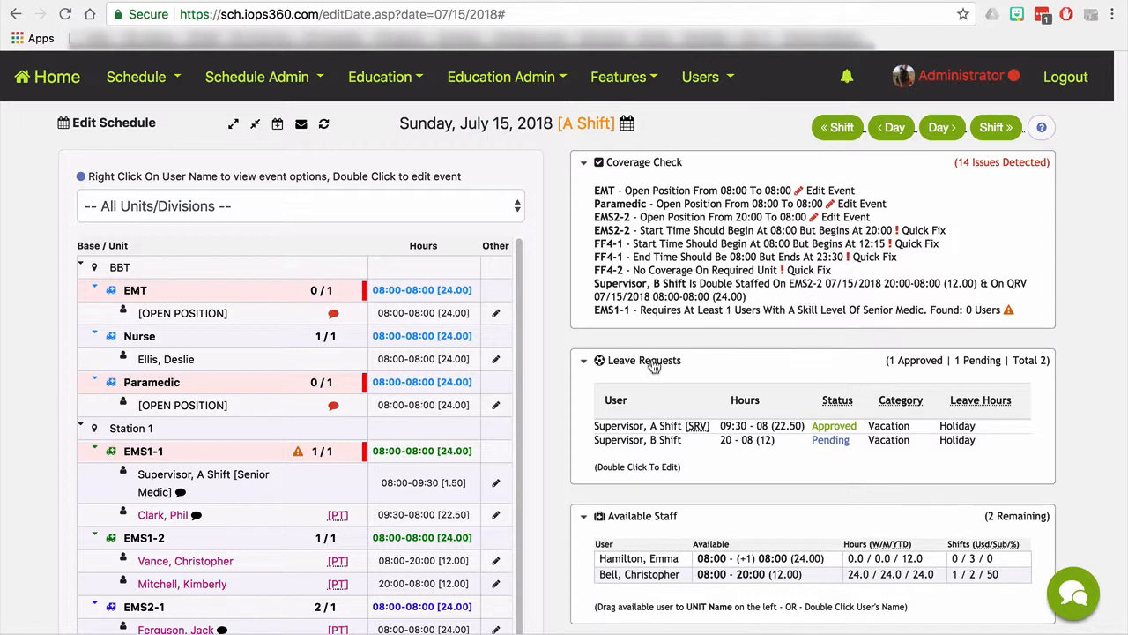